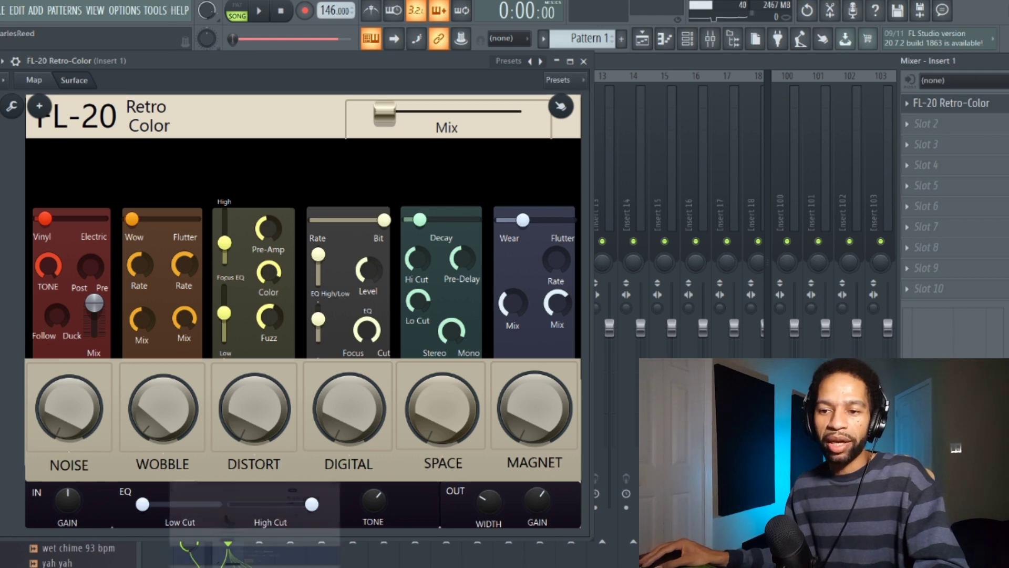
Step: Switch to the browser's Dropbox share page for the FL-20 Retro-Color.fst preset
key("alt+Tab")
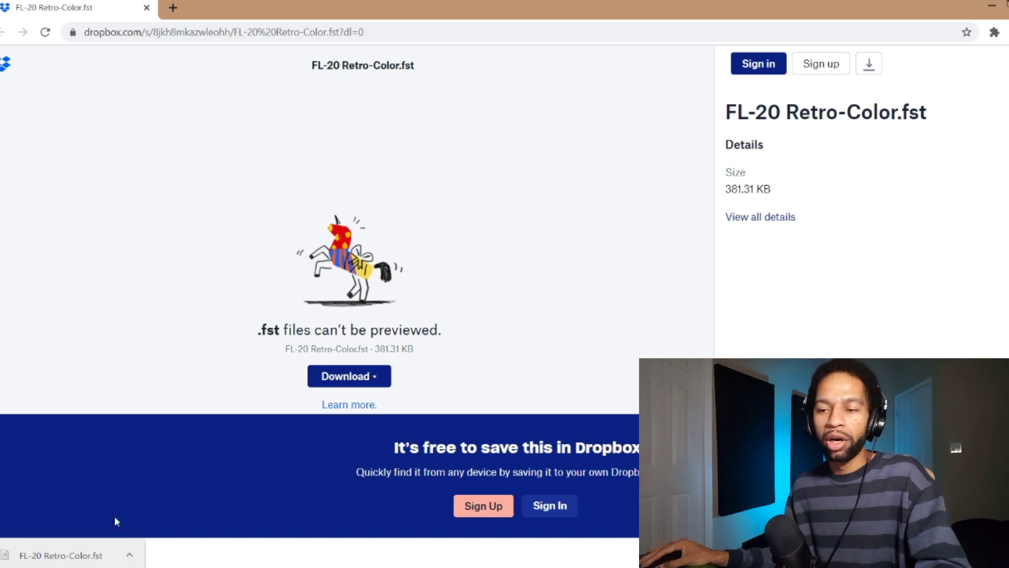
Step: Close the FL-20 window and delete FL-20 Retro-Color from Insert 1's effect slot
left_click(986, 4)
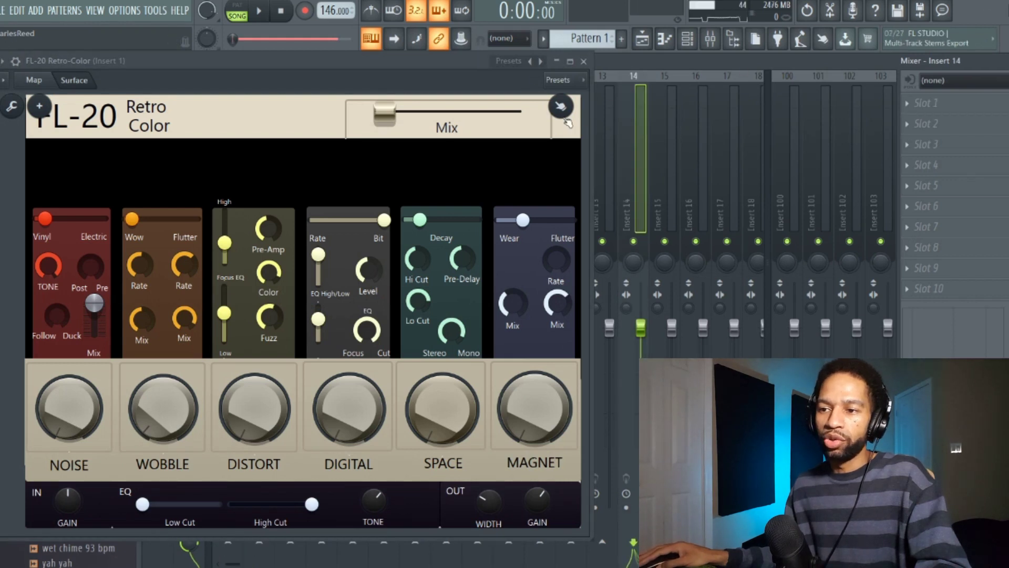
left_click(582, 64)
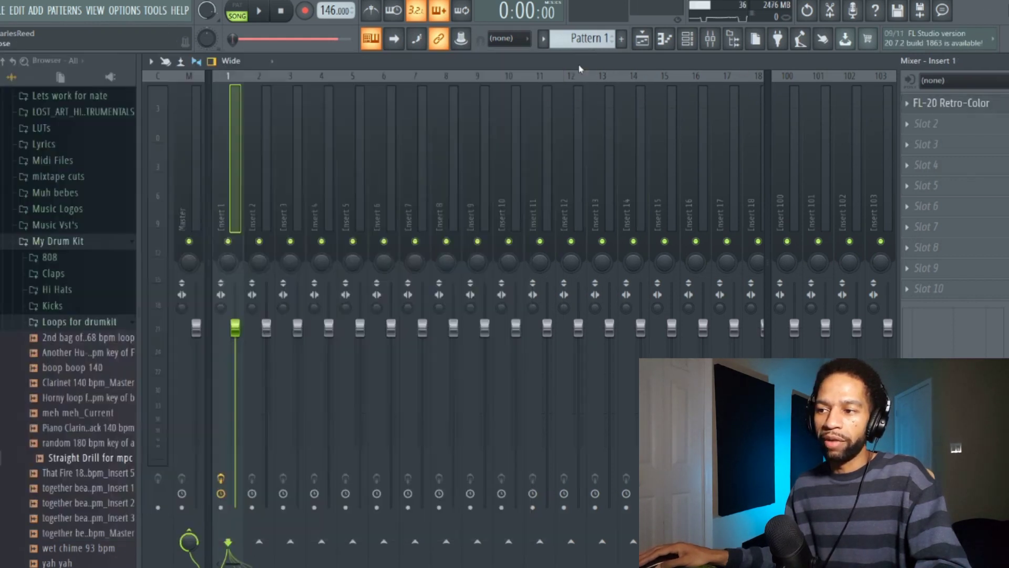
right_click(911, 107)
left_click(918, 132)
left_click(586, 334)
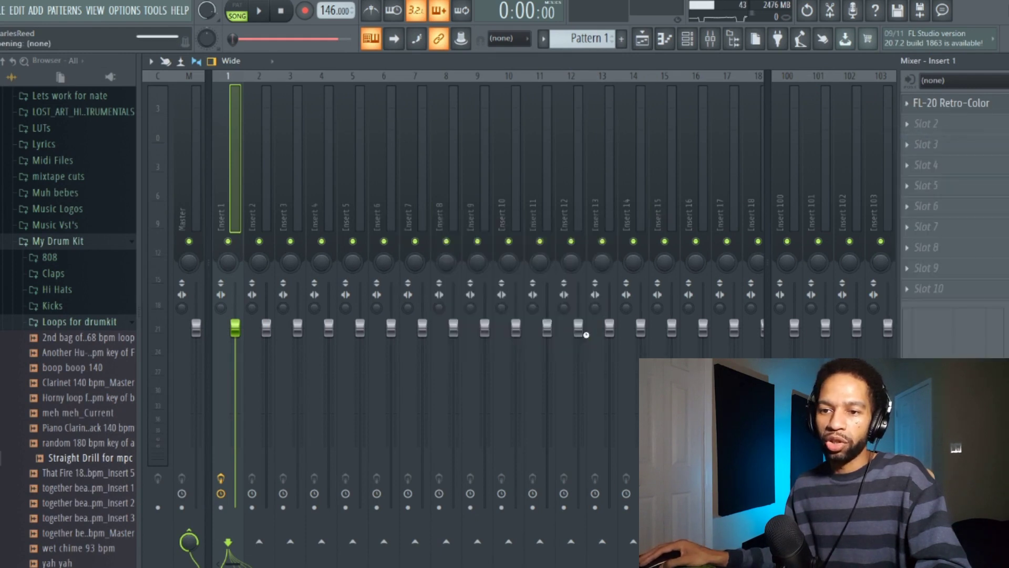
Step: Drag FL-20 Retro-Color.fst from the Downloads folder onto the FL Studio mixer
mouse_move(153, 565)
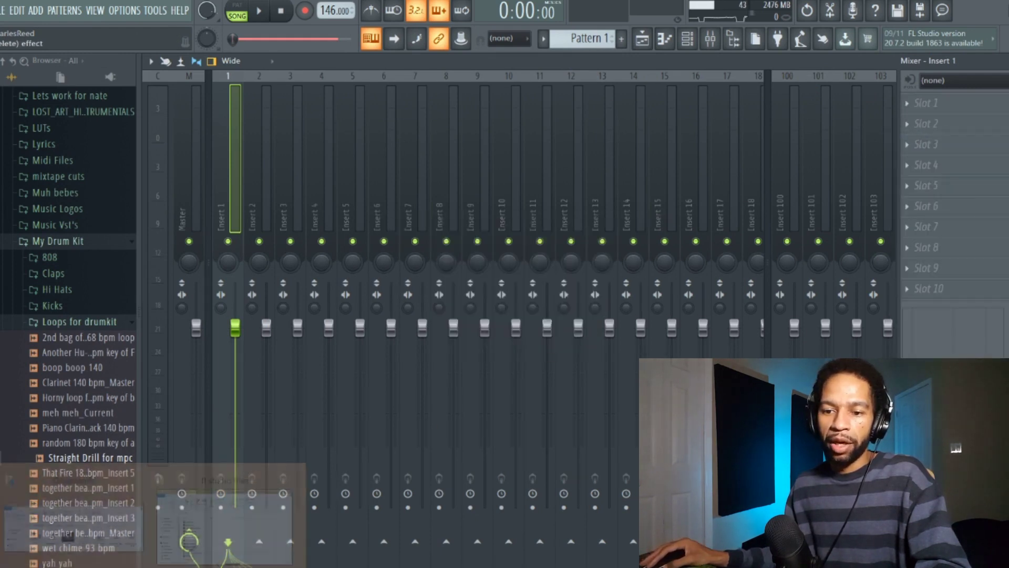
left_click(136, 522)
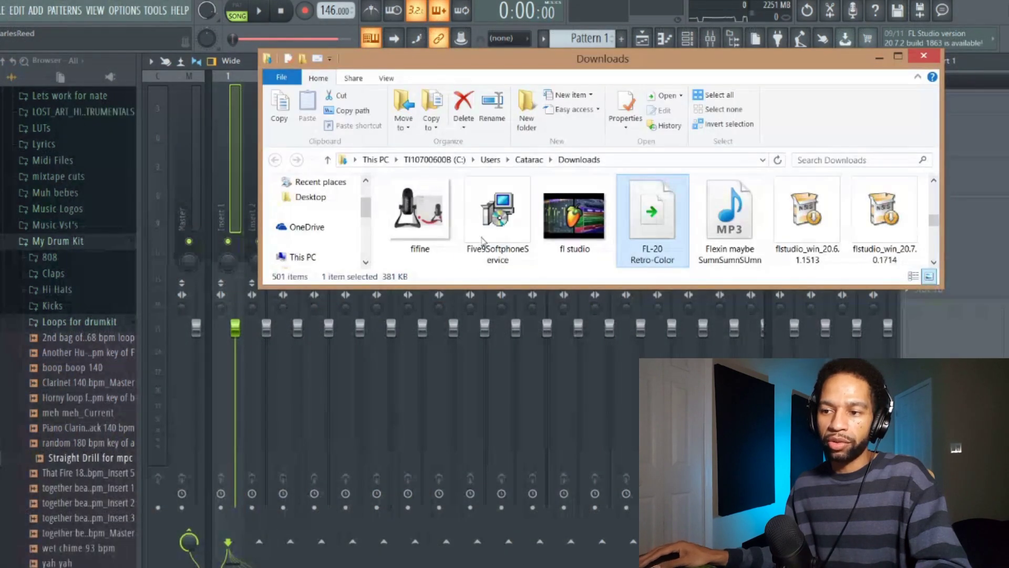
left_click_drag(509, 65, 571, 67)
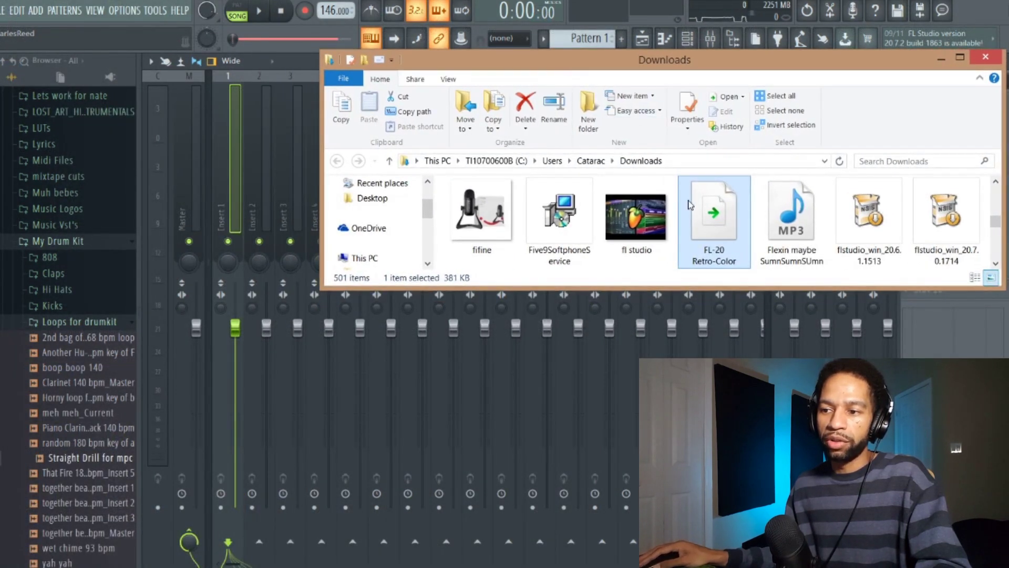
left_click_drag(711, 227, 228, 182)
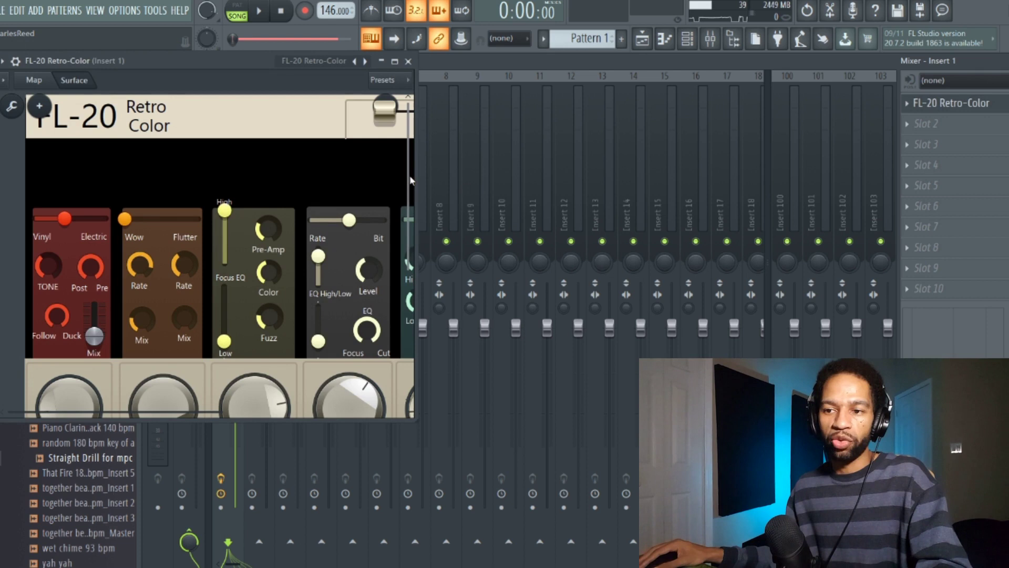
Step: Widen and heighten the FL-20 window to show all modules and knob labels, then shift it right
left_click_drag(416, 189, 591, 205)
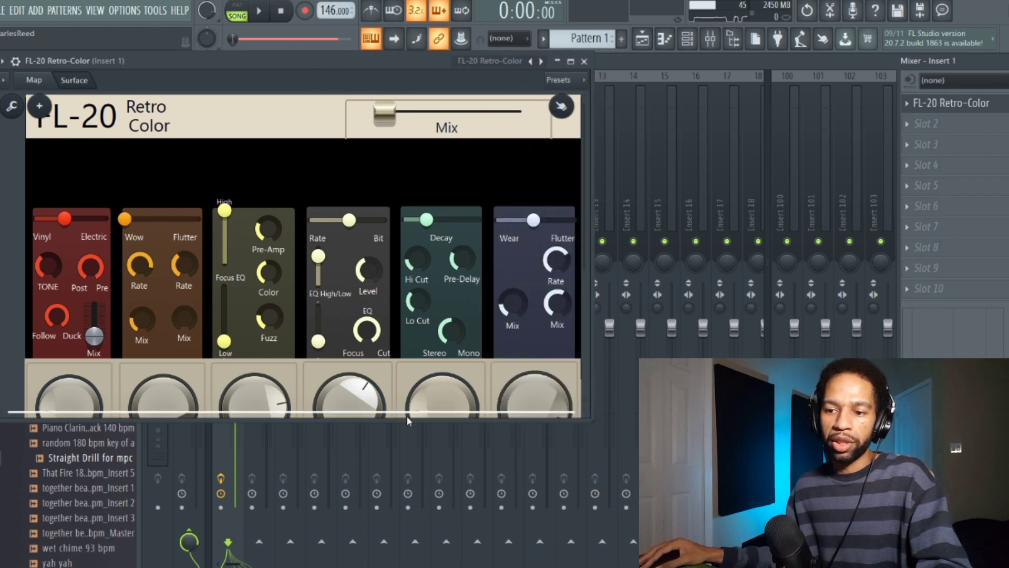
left_click_drag(407, 419, 404, 529)
left_click_drag(115, 56, 174, 58)
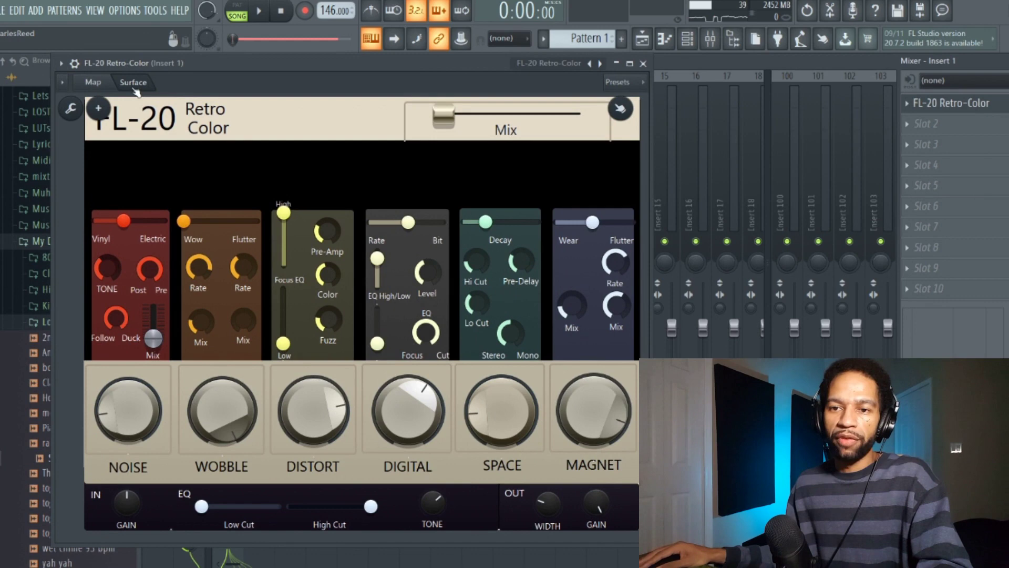
left_click(103, 85)
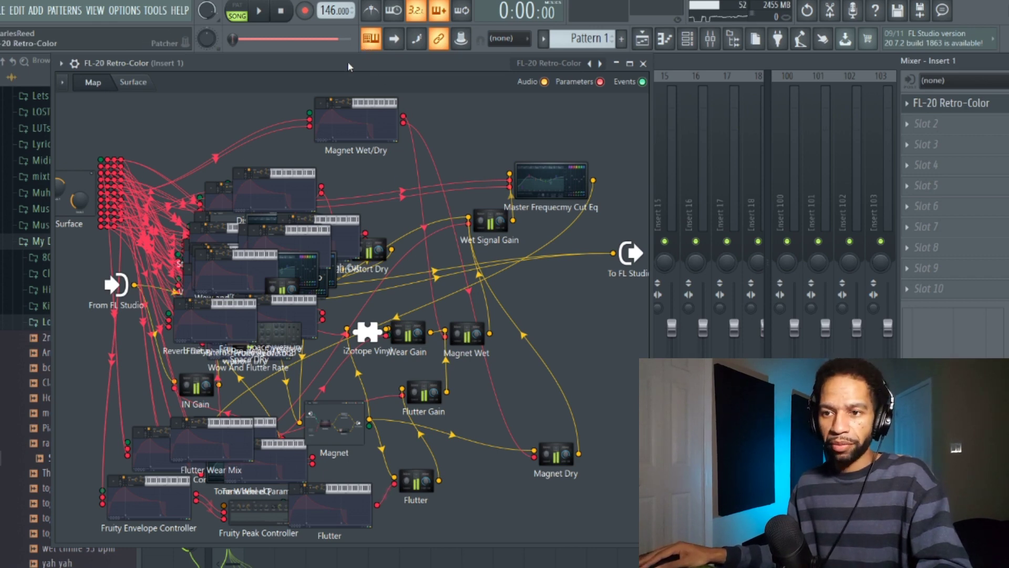
left_click(138, 83)
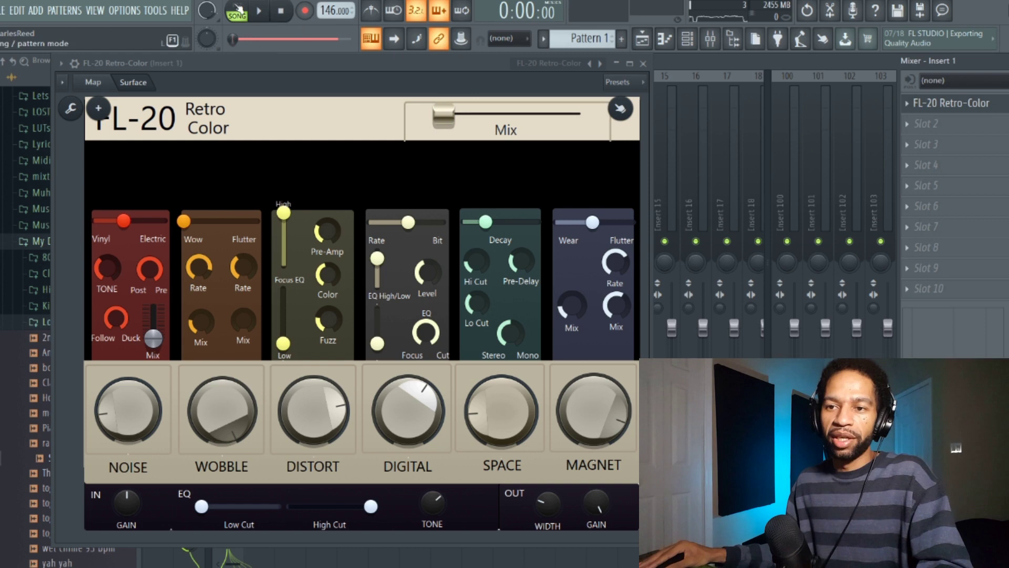
left_click(261, 13)
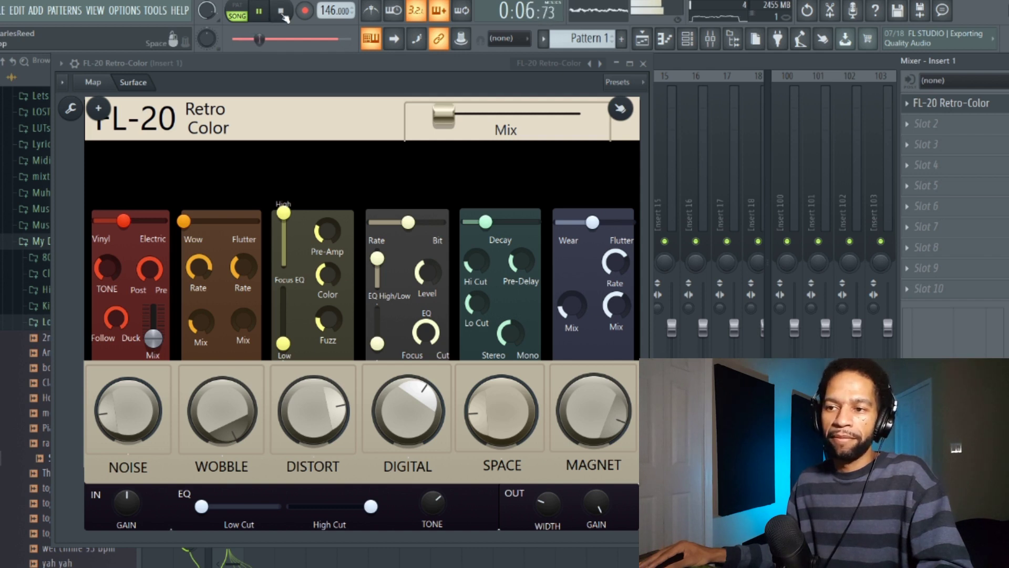
left_click(283, 15)
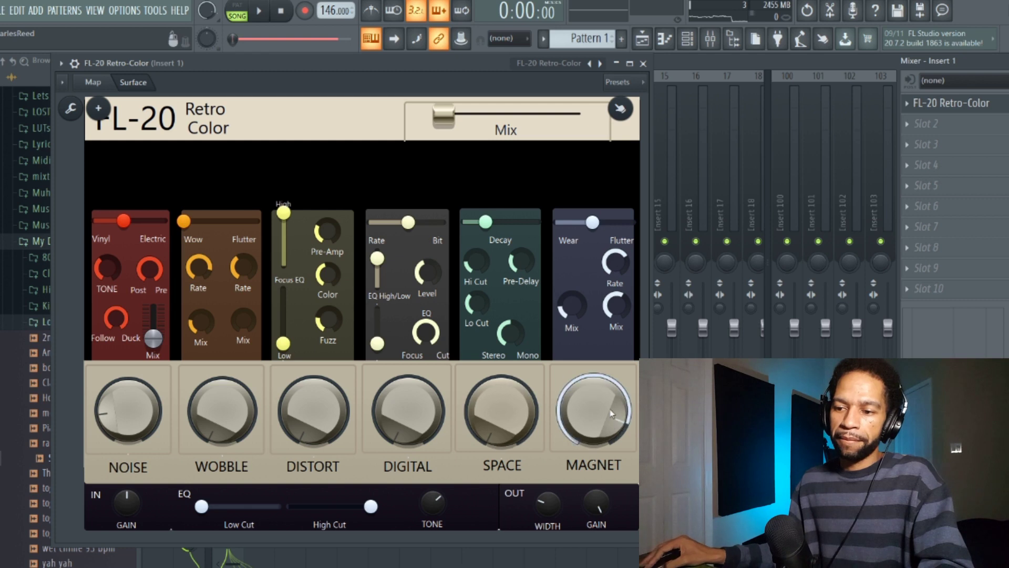
Step: Turn MAGNET down and move the Vinyl/Electric balance toward Electric, then back toward Vinyl
mouse_move(612, 413)
left_mouse_down()
mouse_move(611, 429)
mouse_move(611, 413)
left_mouse_up()
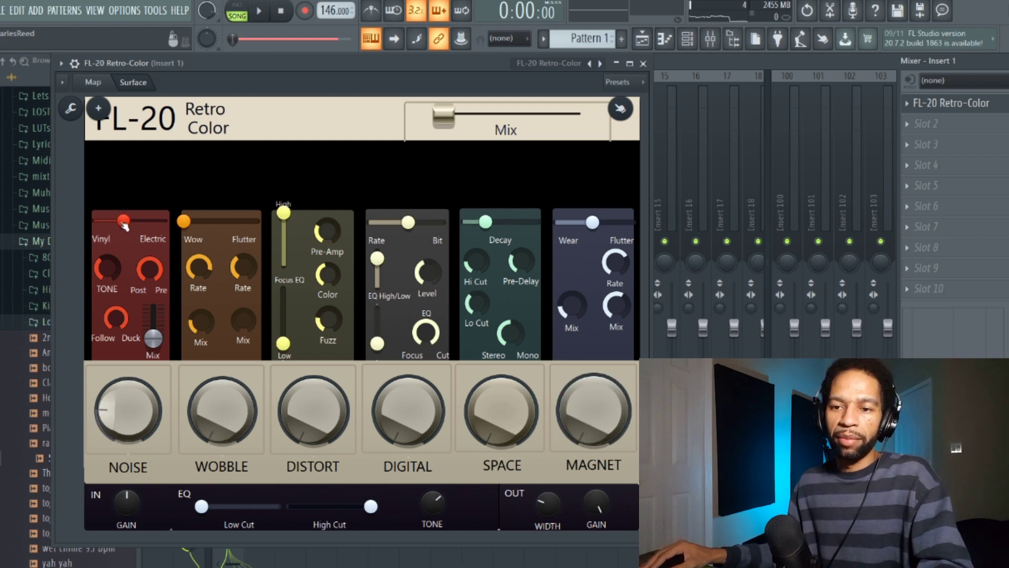
left_click_drag(125, 225, 127, 223)
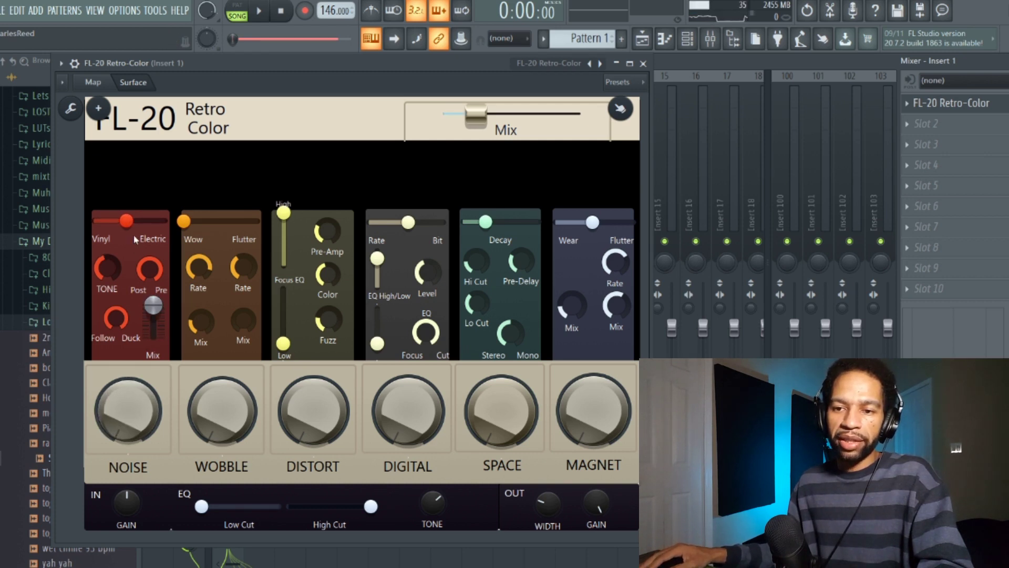
left_click_drag(132, 371, 120, 337)
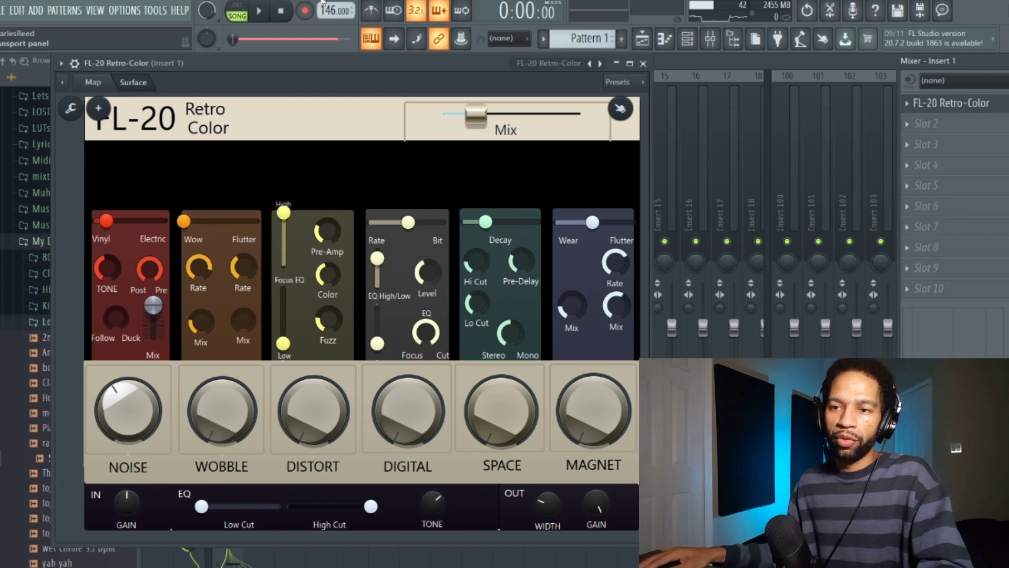
left_click(260, 14)
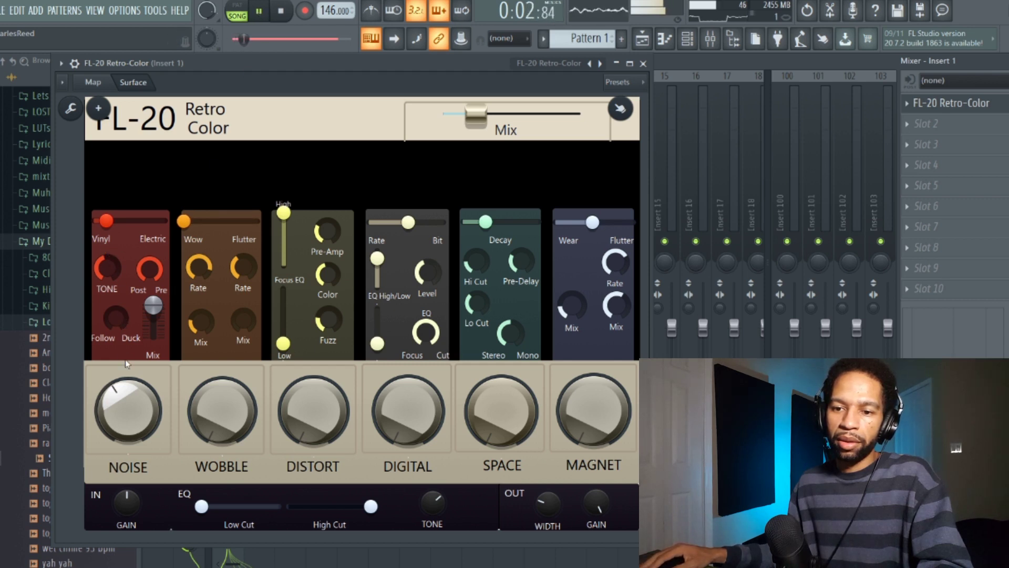
Step: Audition NOISE turned up near maximum, then raise and lower the Vinyl Mix level
left_click_drag(128, 405, 127, 353)
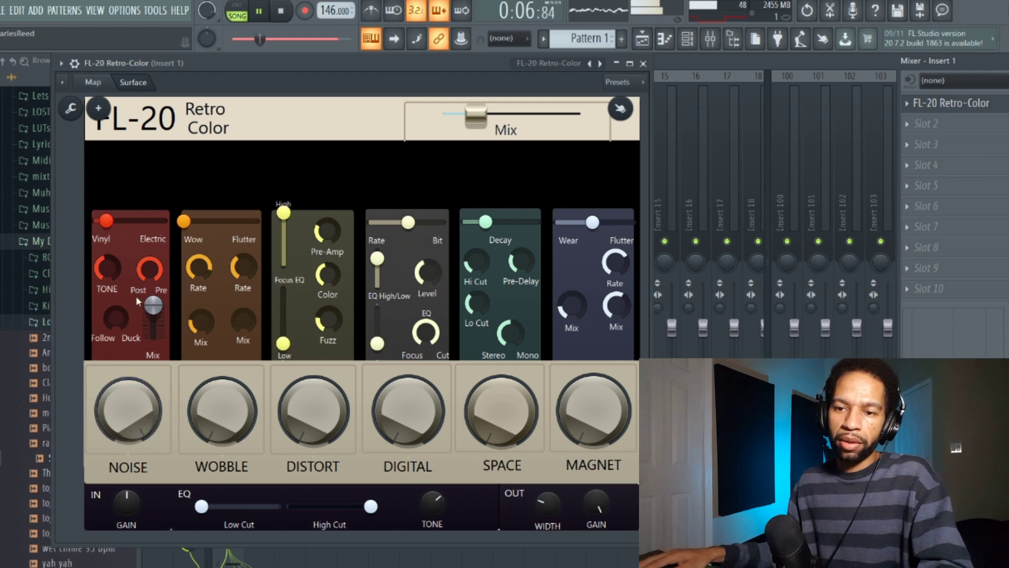
key("space")
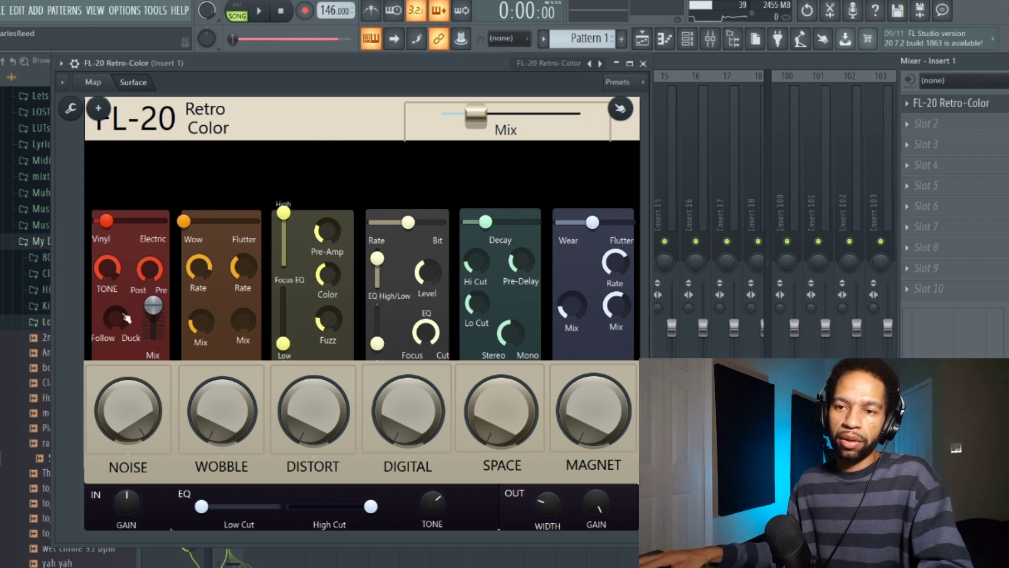
key("space")
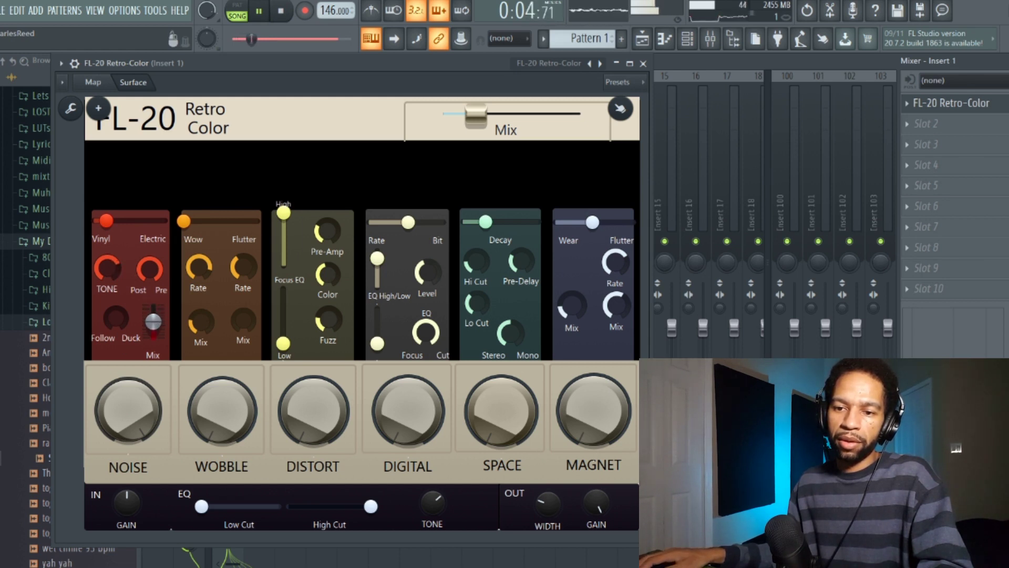
left_click(281, 11)
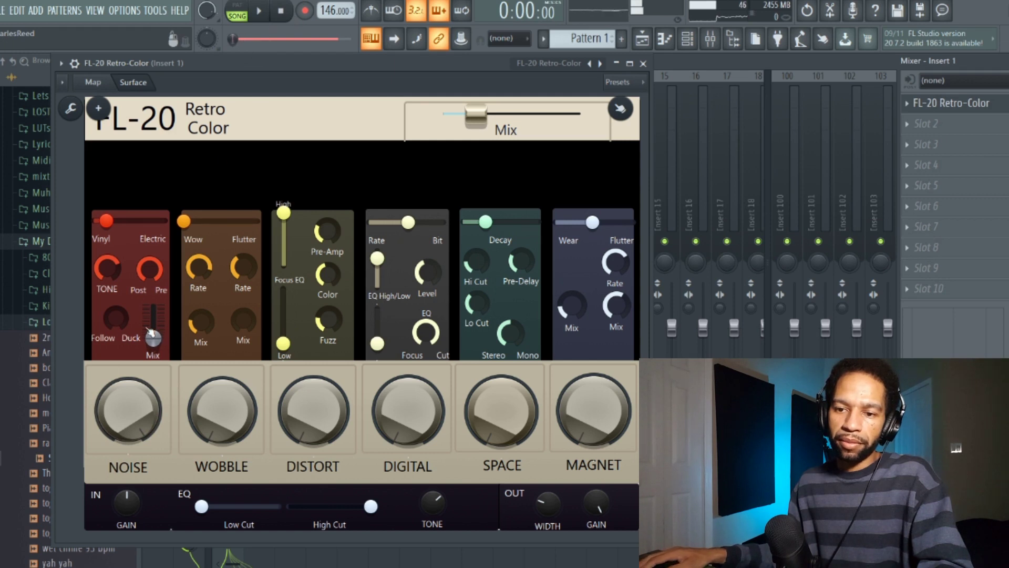
left_click_drag(154, 339, 153, 305)
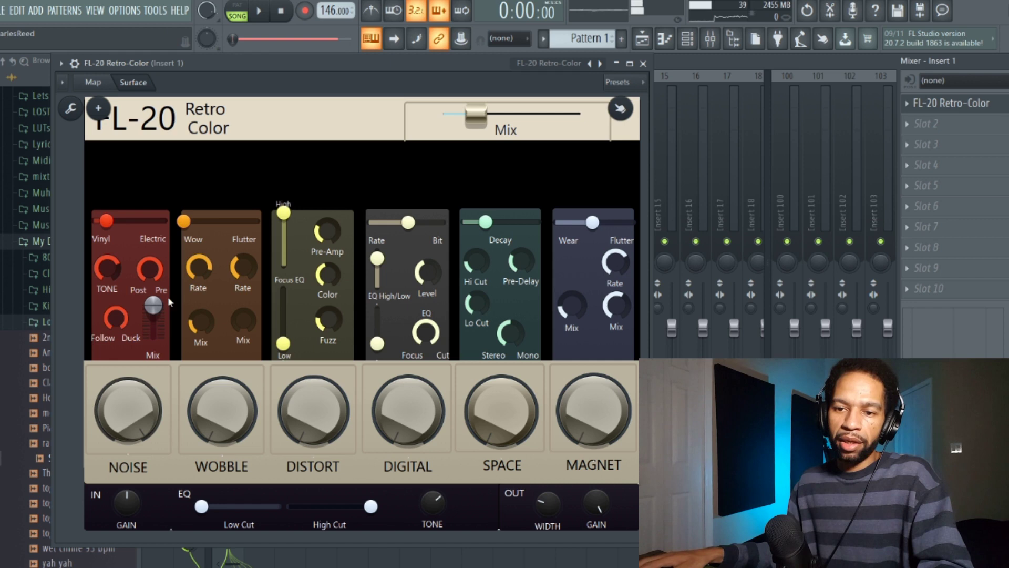
mouse_move(153, 305)
left_mouse_down()
mouse_move(154, 339)
mouse_move(111, 342)
mouse_move(154, 327)
mouse_move(154, 305)
left_mouse_up()
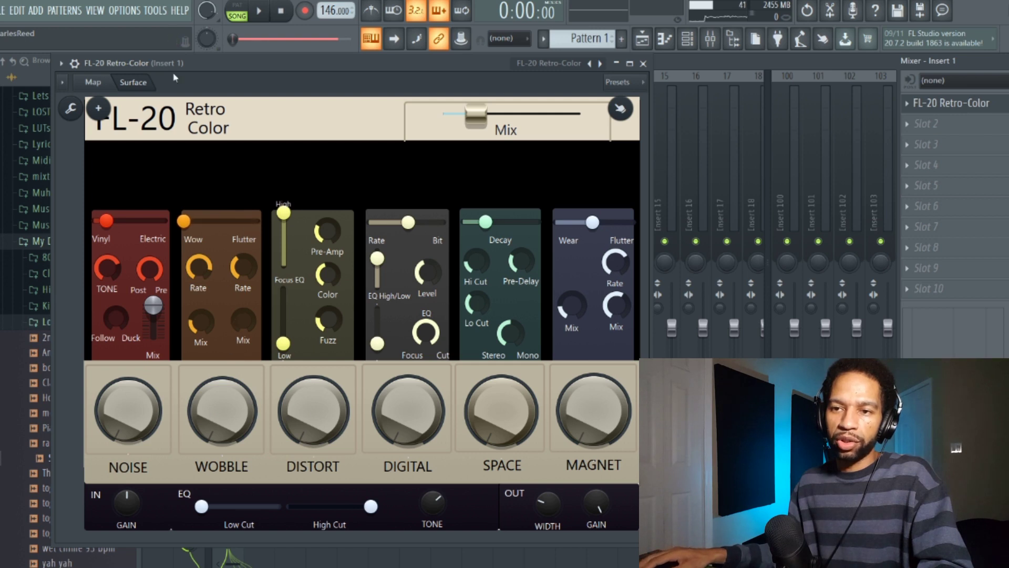
Step: Raise WOBBLE, push Wow/Flutter fully to flutter, raise its mix, then blend partway back toward wow
left_click(260, 10)
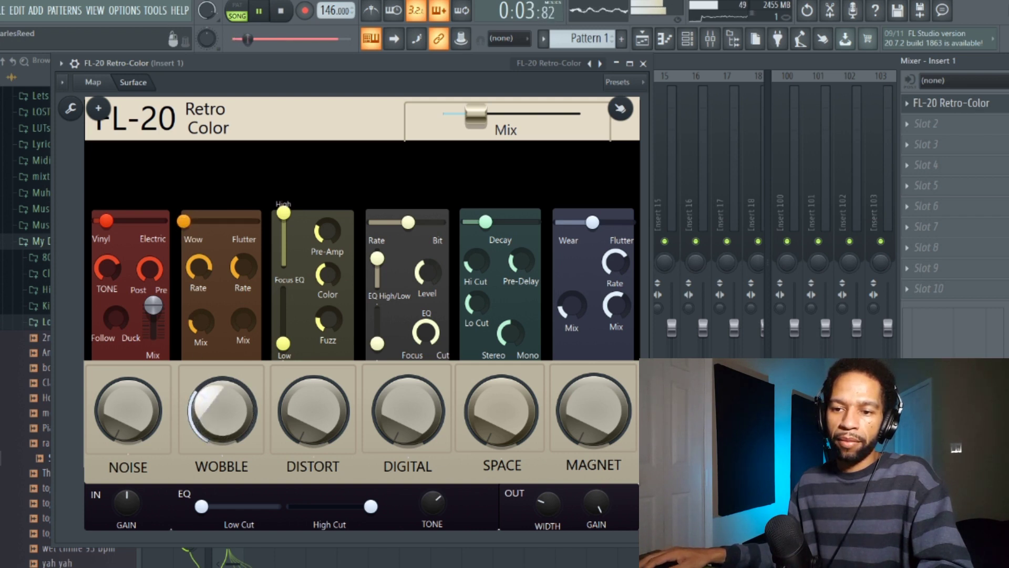
left_click_drag(222, 410, 222, 397)
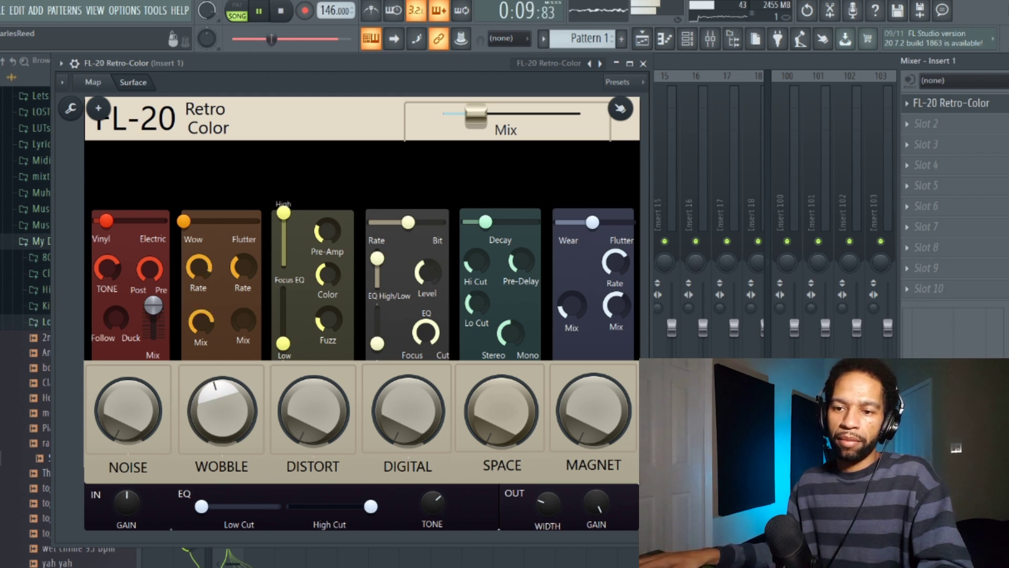
left_click_drag(196, 379, 196, 368)
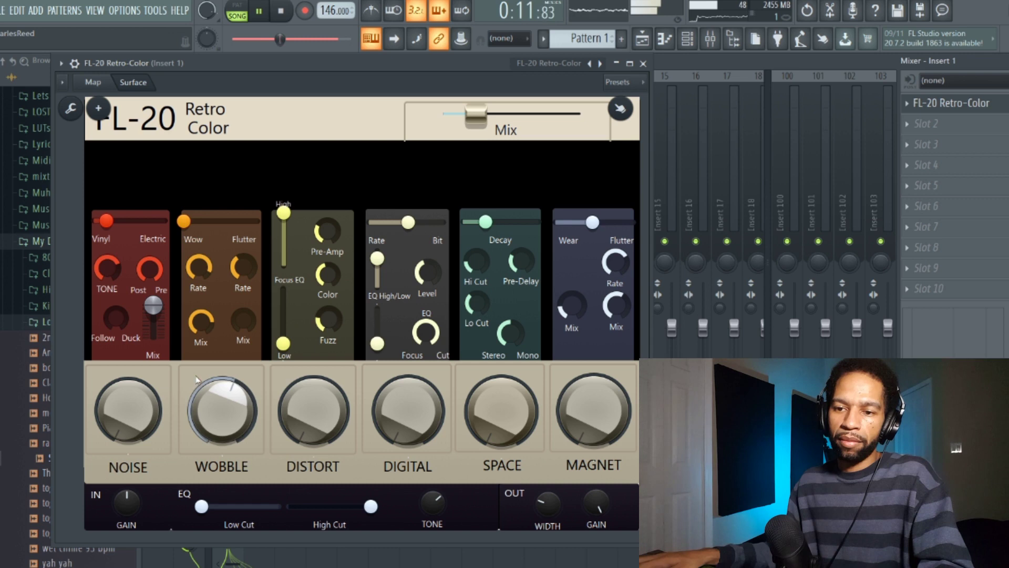
left_click_drag(186, 221, 257, 221)
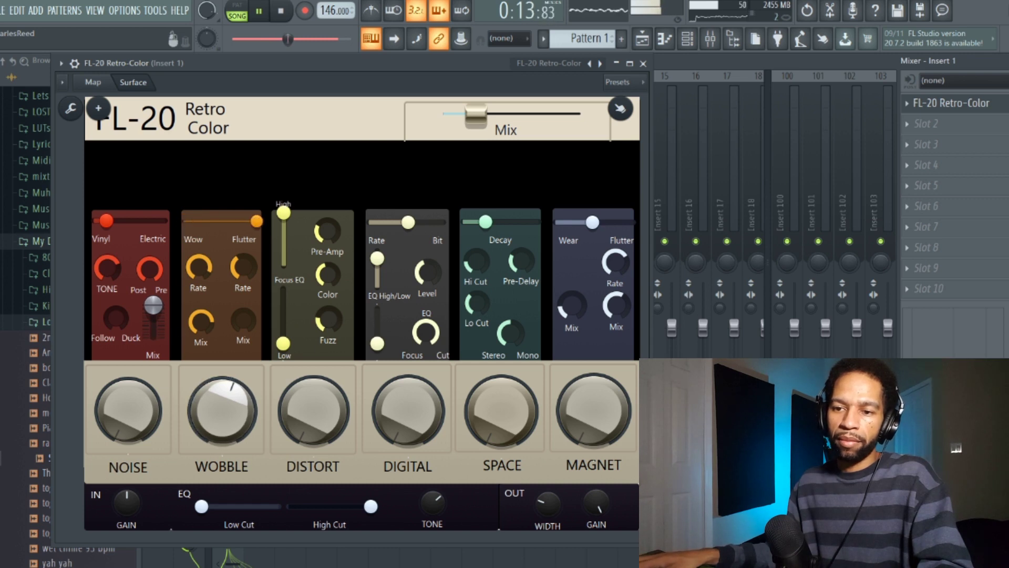
left_click_drag(243, 320, 243, 310)
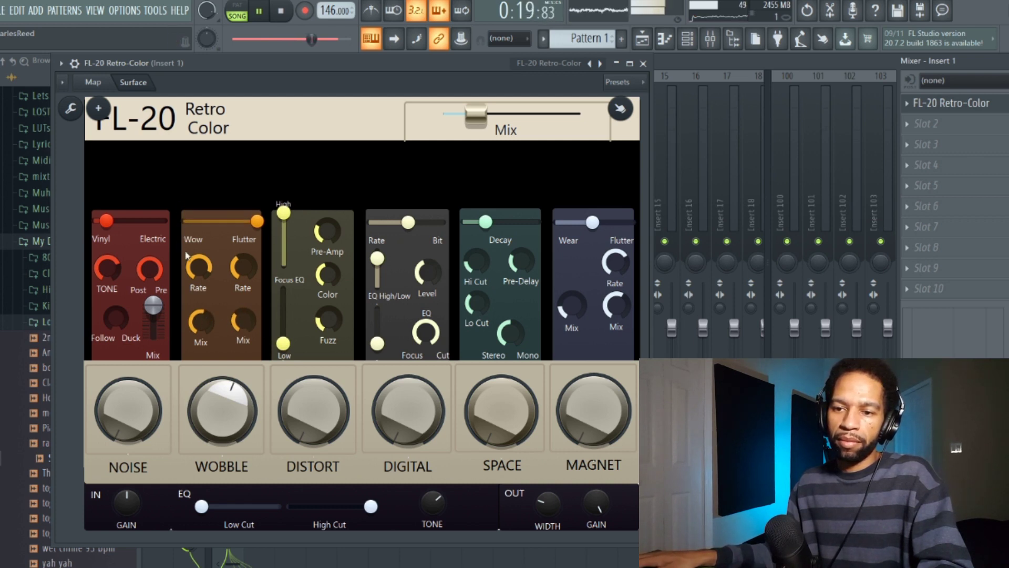
left_click_drag(257, 220, 209, 221)
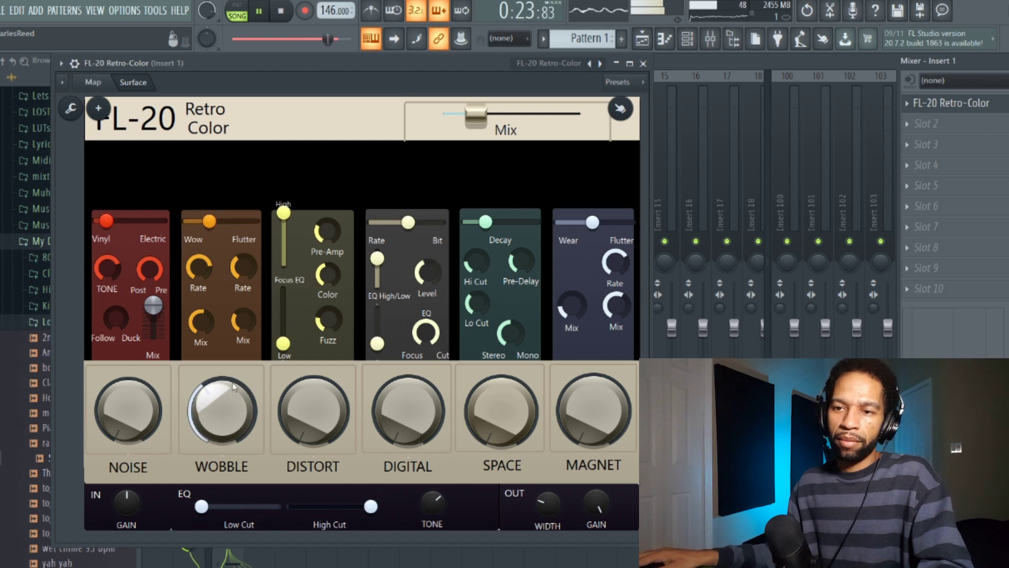
left_click(283, 13)
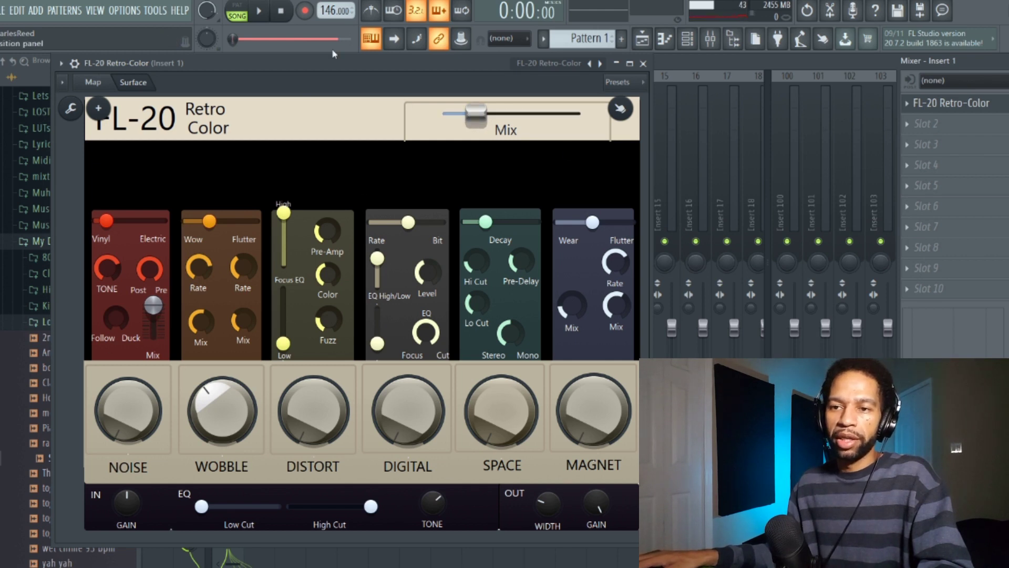
Step: Return WOBBLE to zero and raise the plugin's overall Mix level while the song plays
left_click_drag(208, 392, 207, 447)
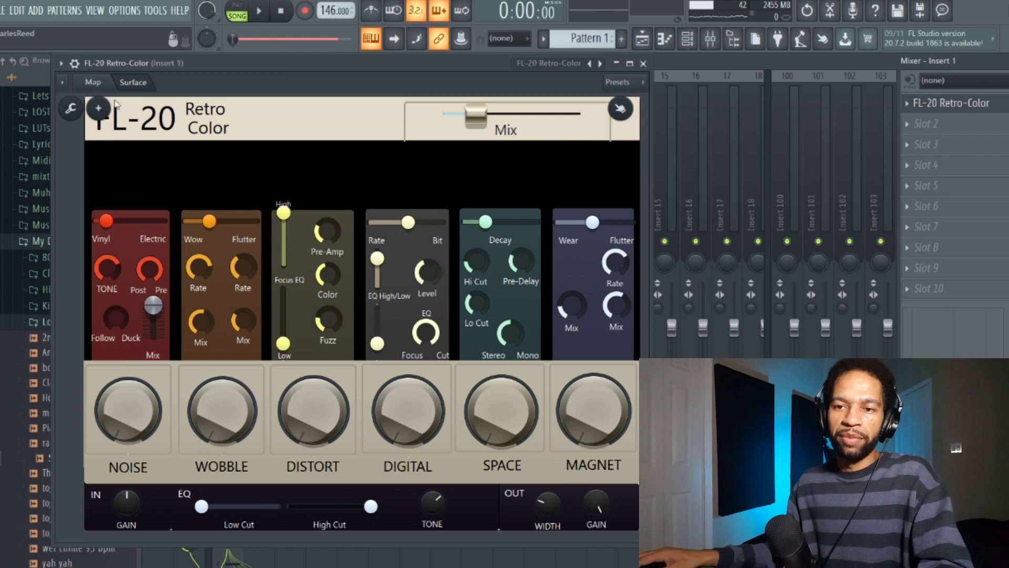
key("space")
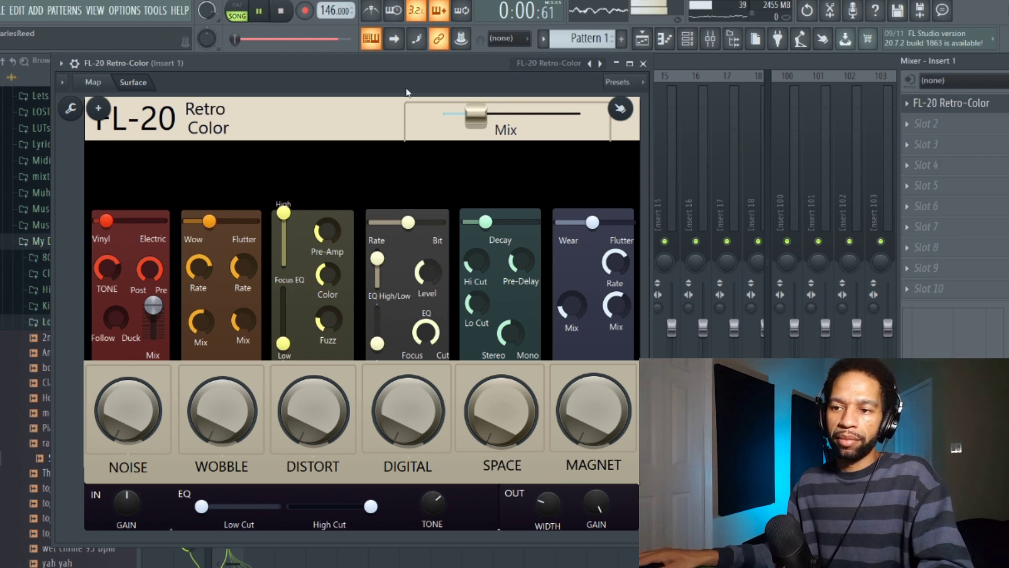
mouse_move(476, 113)
left_mouse_down()
mouse_move(514, 113)
mouse_move(477, 113)
left_mouse_up()
key("space")
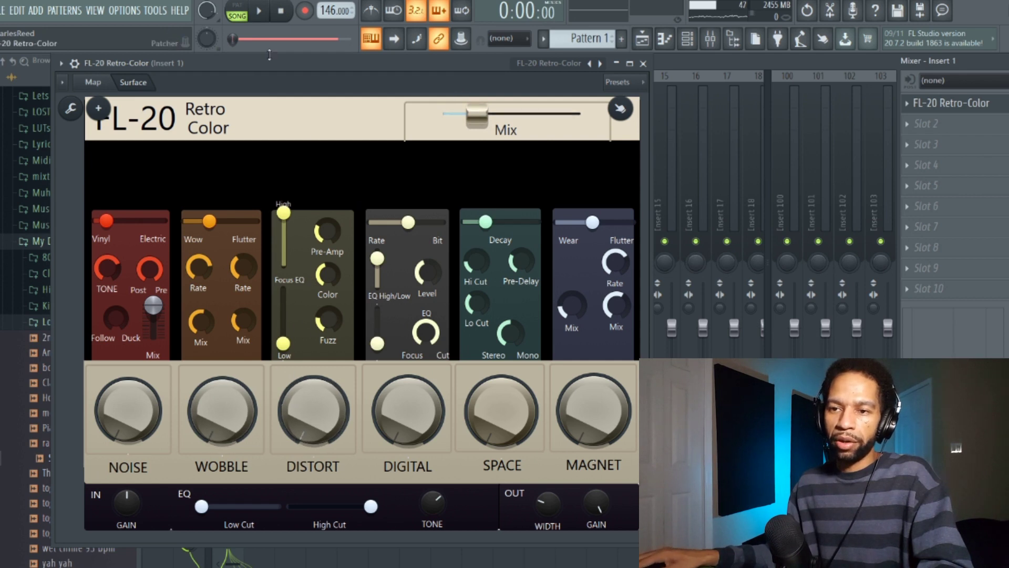
Step: While playing, lower then raise the Distort high/low focus EQ and raise the Pre-Amp
left_click(260, 11)
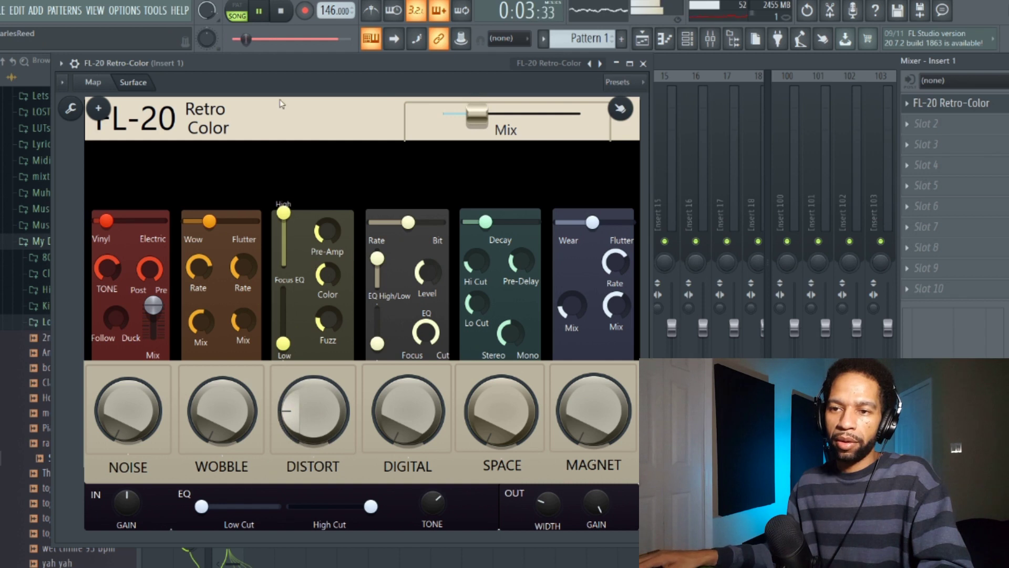
key("space")
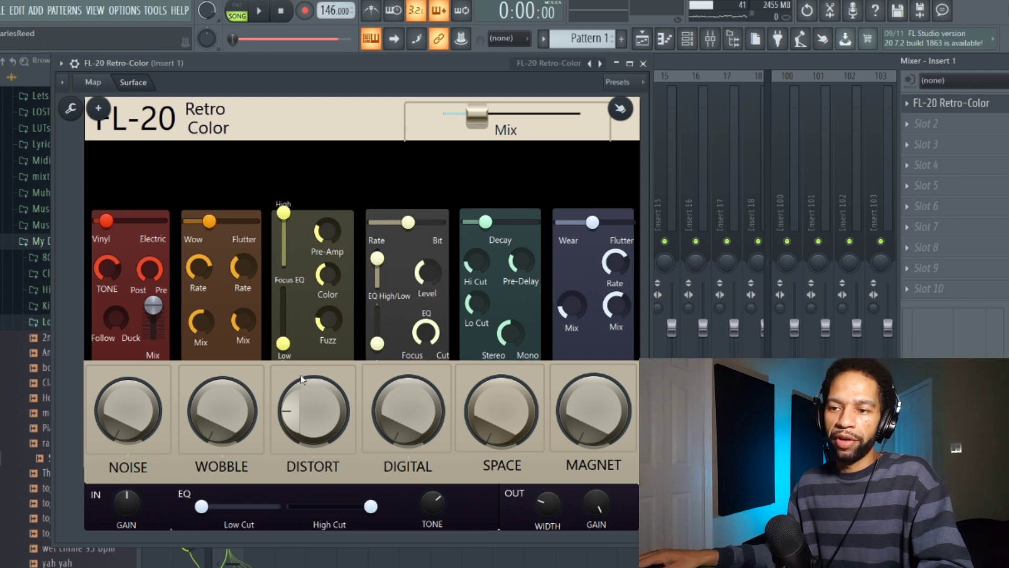
key("space")
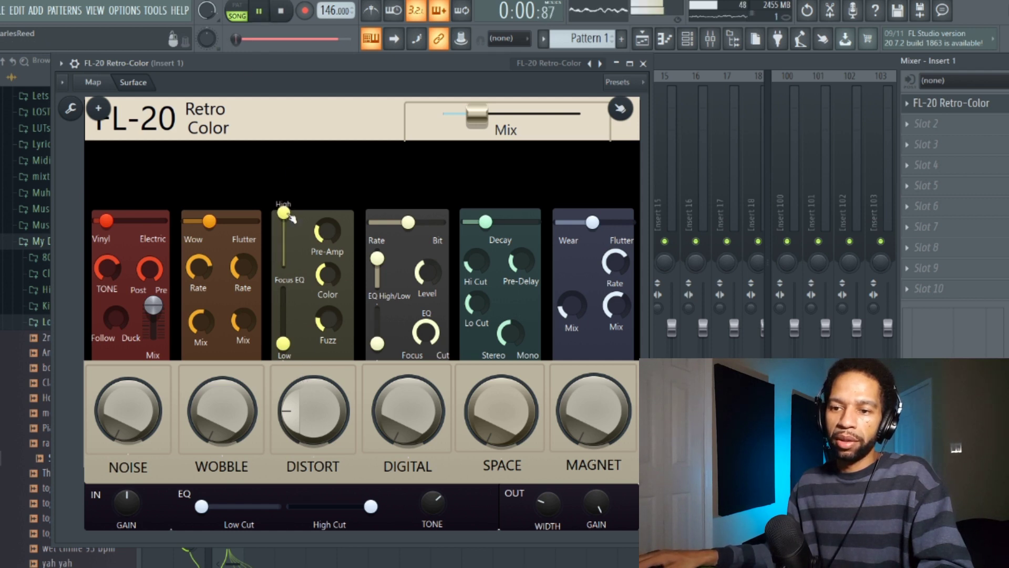
mouse_move(291, 215)
left_mouse_down()
mouse_move(284, 260)
mouse_move(284, 213)
left_mouse_up()
mouse_move(283, 343)
left_mouse_down()
mouse_move(283, 301)
mouse_move(283, 330)
left_mouse_up()
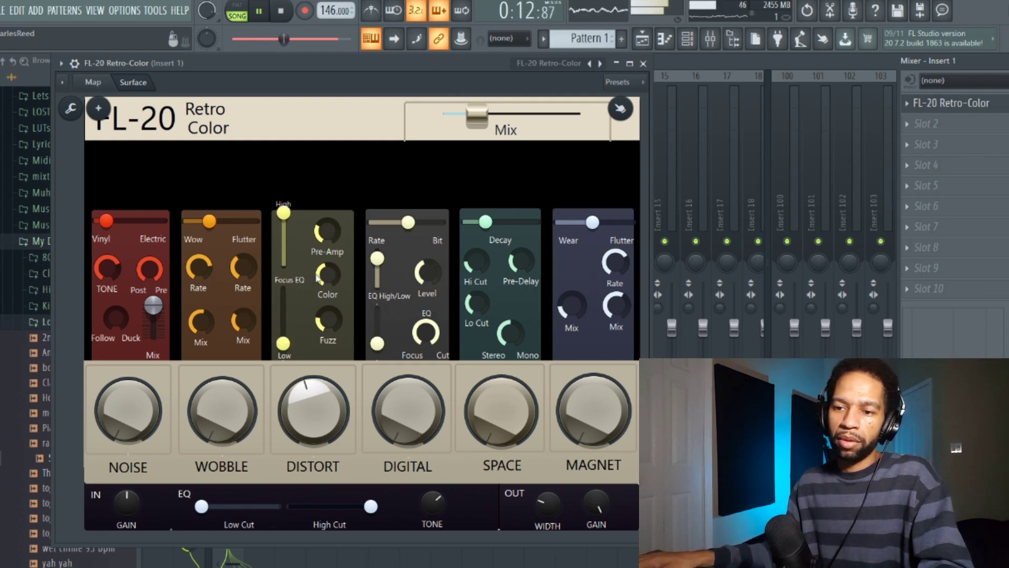
left_click_drag(321, 238, 322, 238)
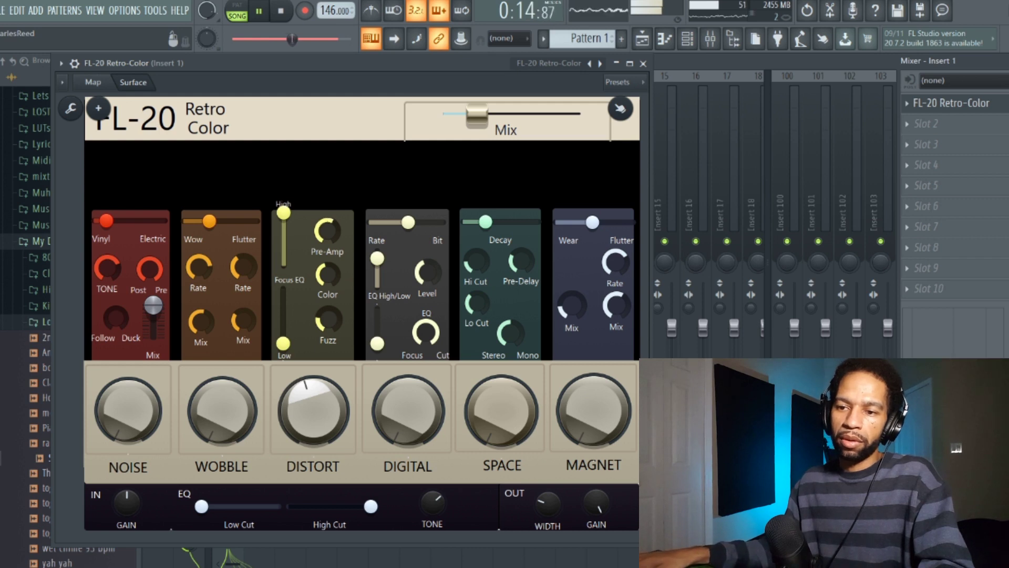
Step: Turn the DISTORT amount down to zero and stop playback
left_click_drag(307, 412, 307, 427)
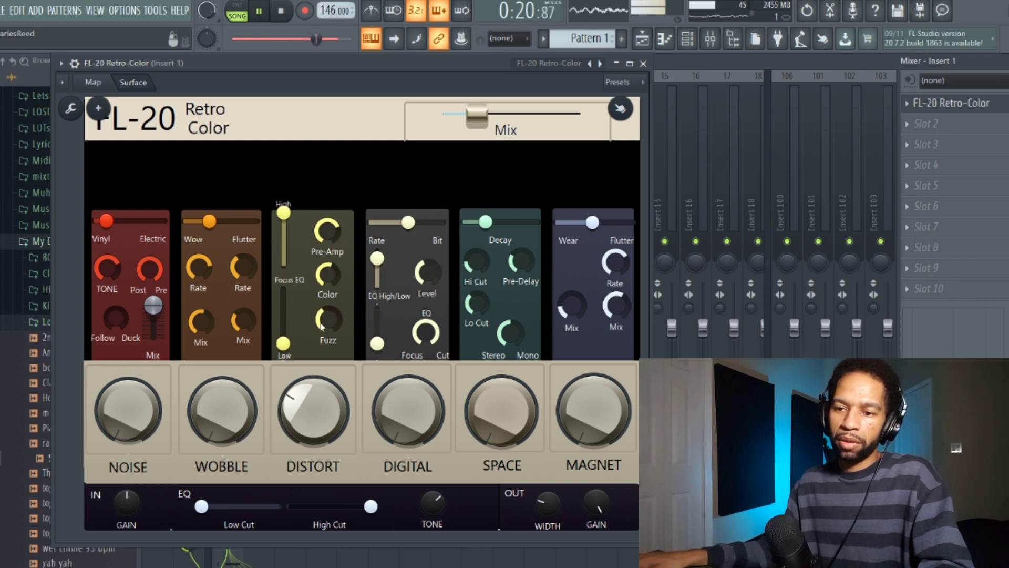
left_click_drag(310, 410, 310, 439)
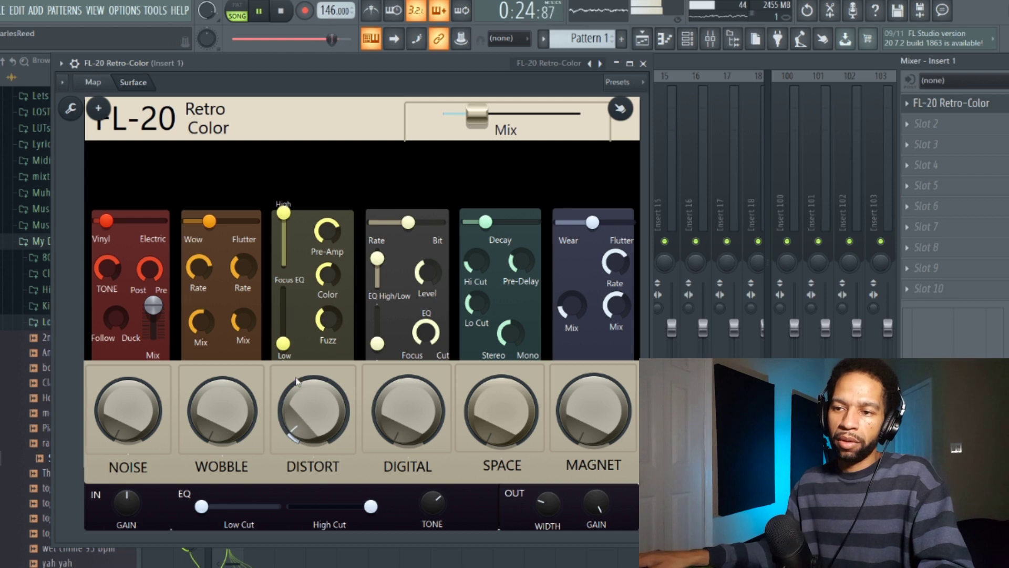
left_click(280, 10)
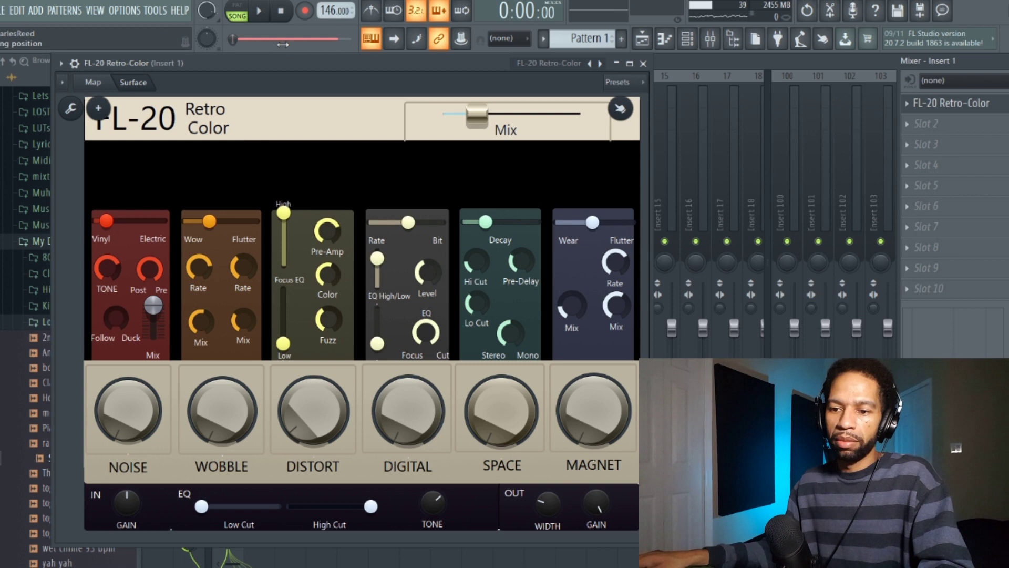
Step: Slide Digital toward Rate, set the DIGITAL amount to halfway, and turn the Digital EQ to minimum
key("space")
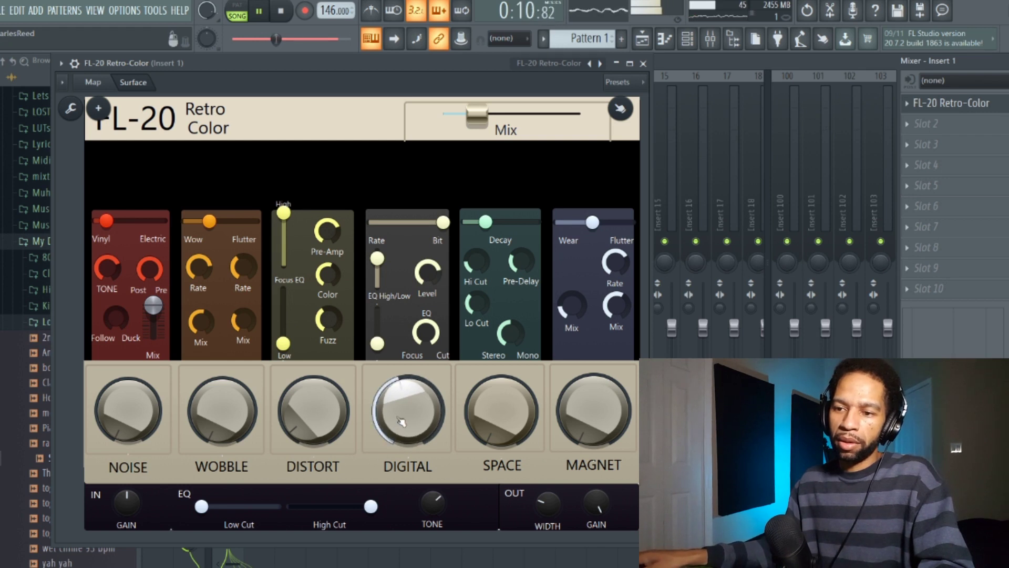
left_click_drag(443, 223, 369, 223)
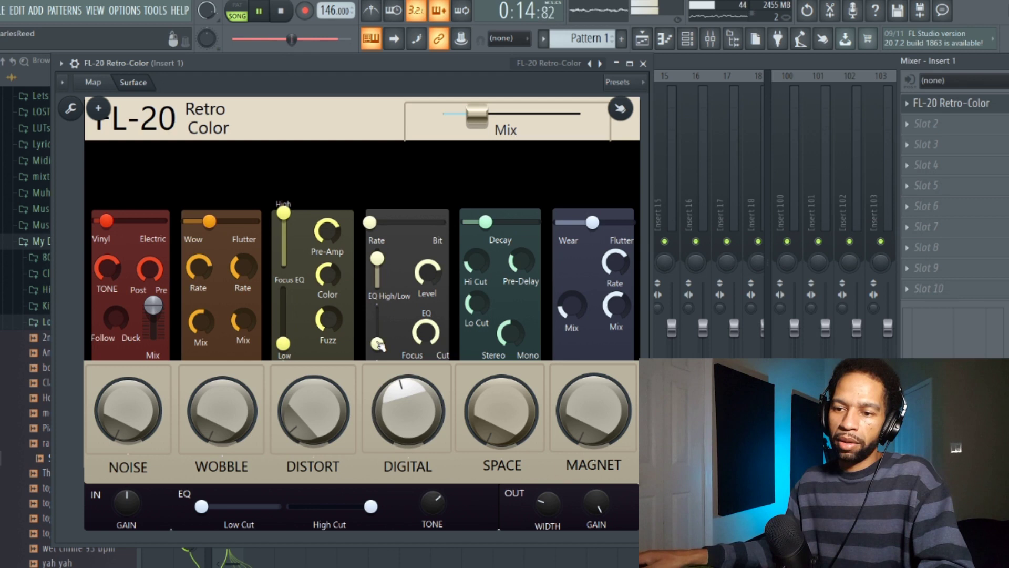
left_click_drag(401, 383, 377, 316)
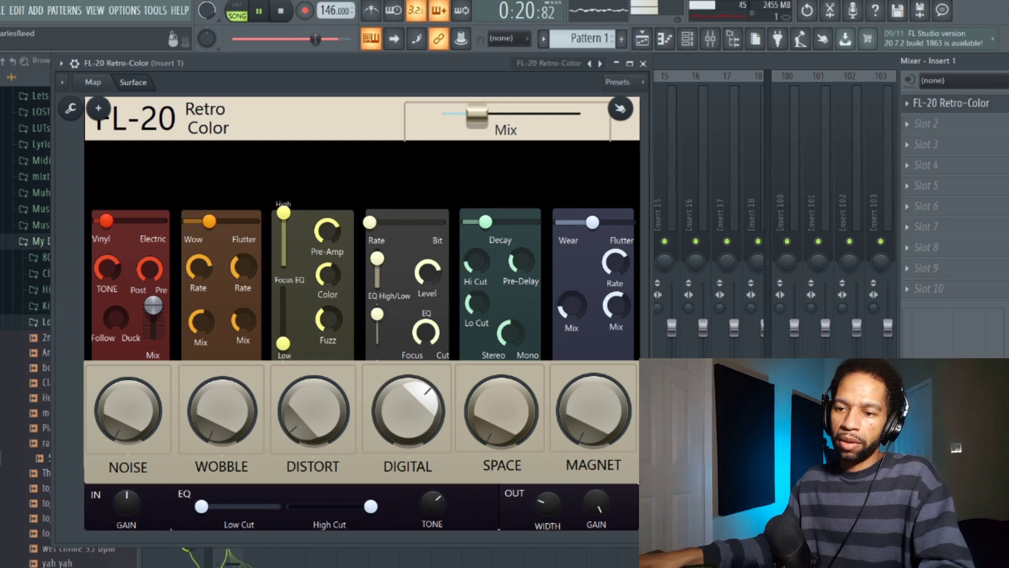
left_click_drag(421, 428, 420, 439)
left_click_drag(433, 337, 434, 358)
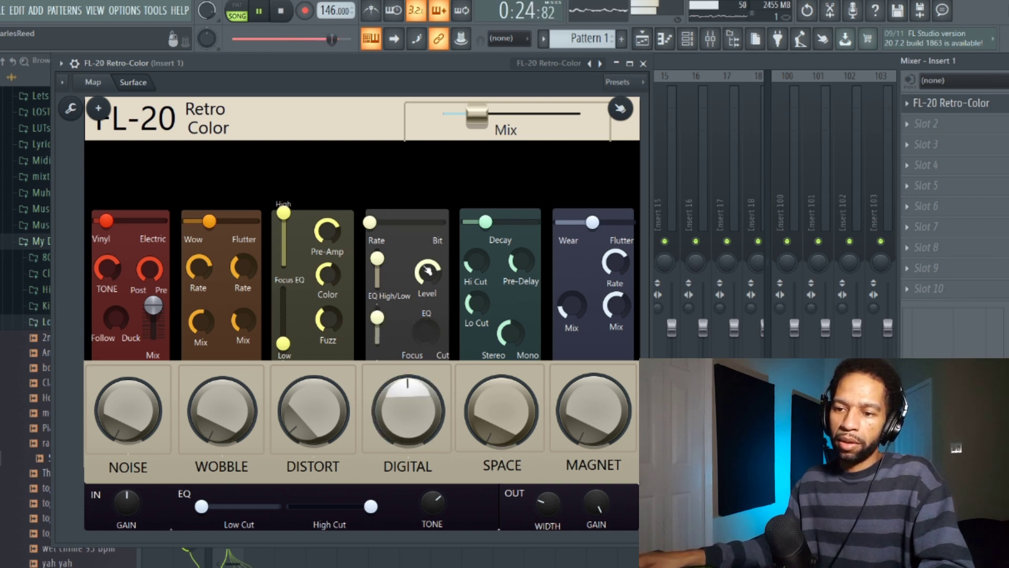
key("space")
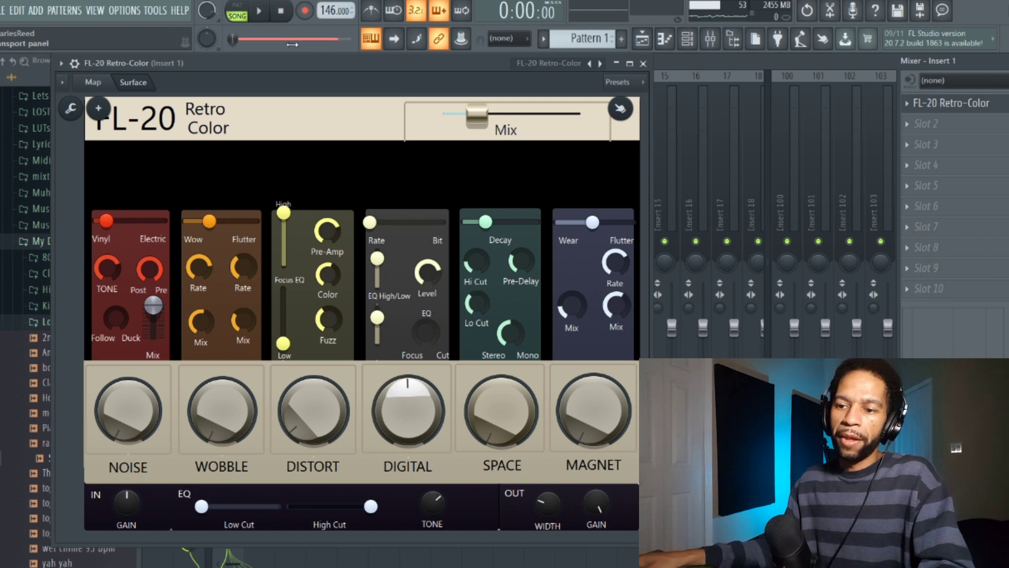
Step: Adjust the Digital EQ and its High/Low settings, and slide the Digital module toward Bit
left_click_drag(429, 335, 429, 316)
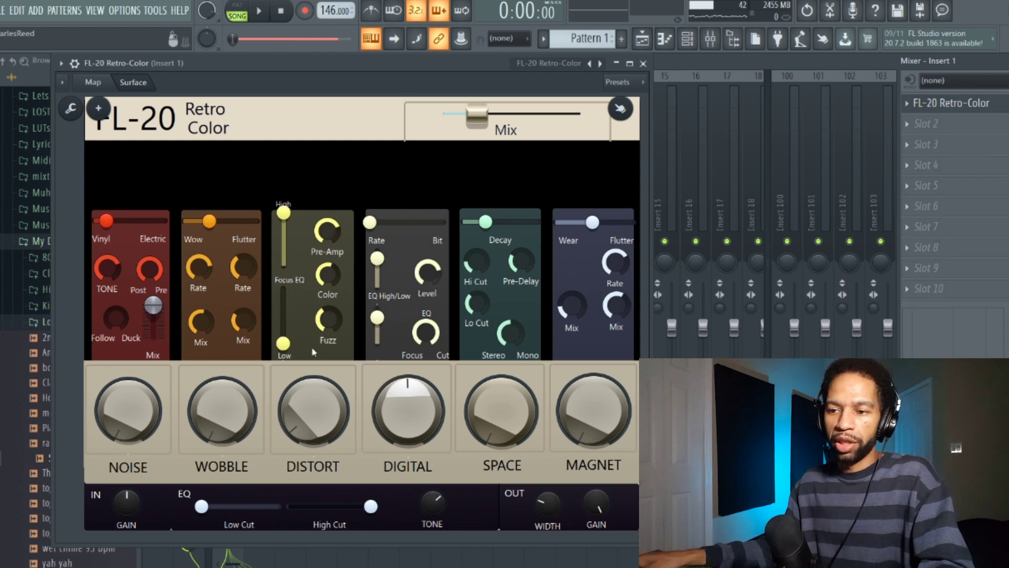
mouse_move(426, 331)
left_mouse_down()
mouse_move(425, 353)
mouse_move(426, 313)
left_mouse_up()
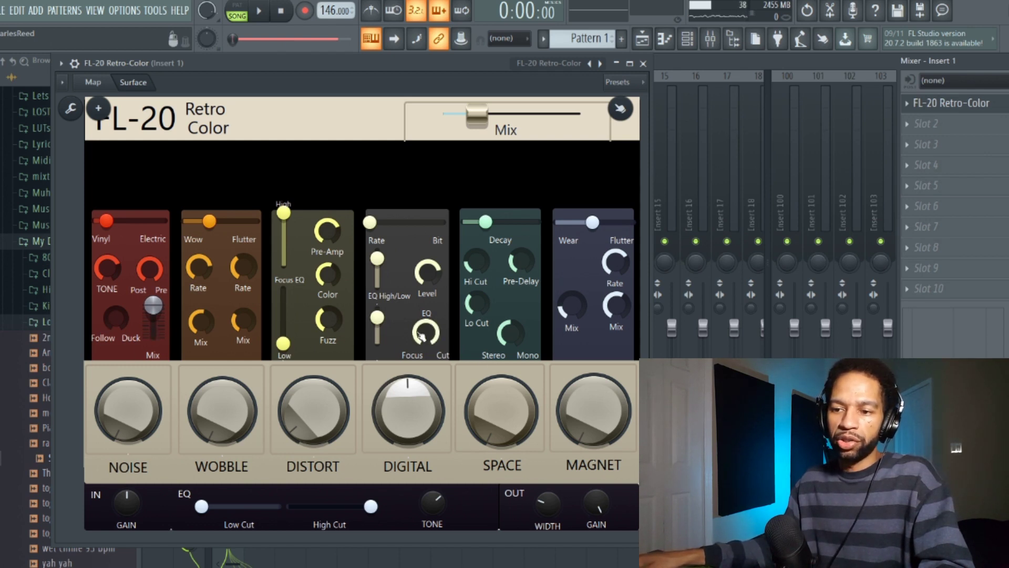
left_click(259, 10)
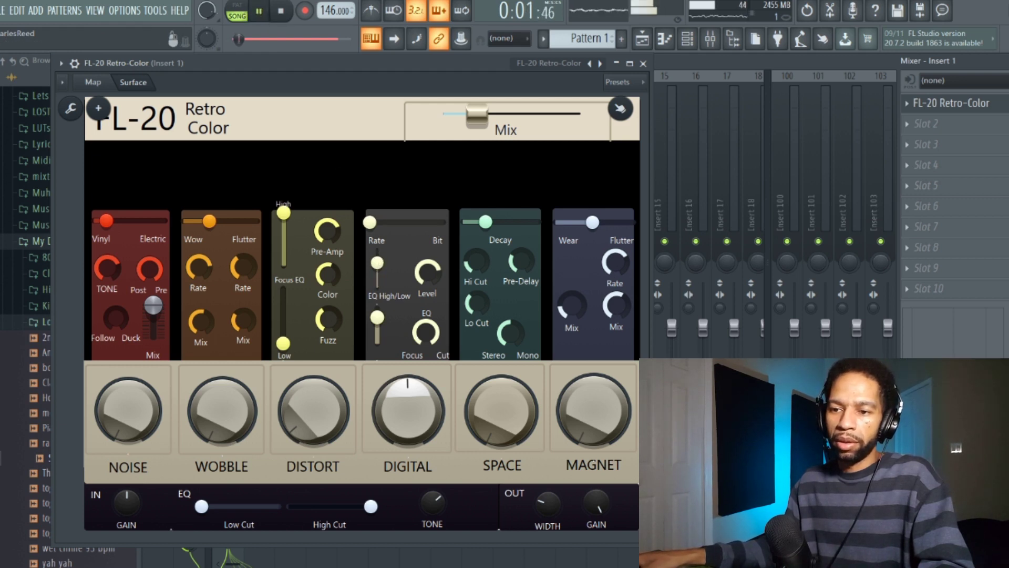
left_click_drag(377, 267, 377, 270)
left_click_drag(377, 317, 377, 320)
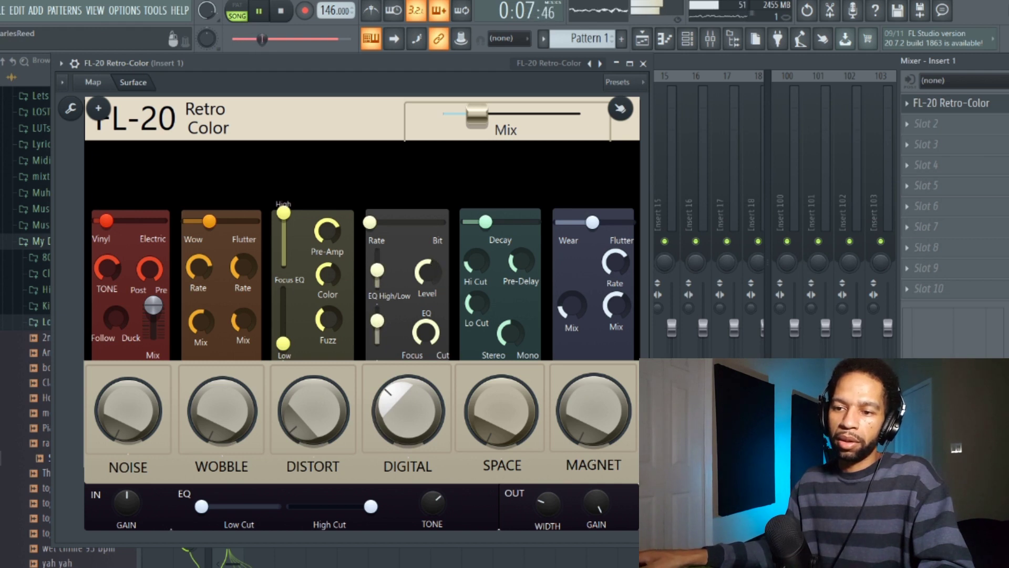
left_click_drag(370, 222, 431, 221)
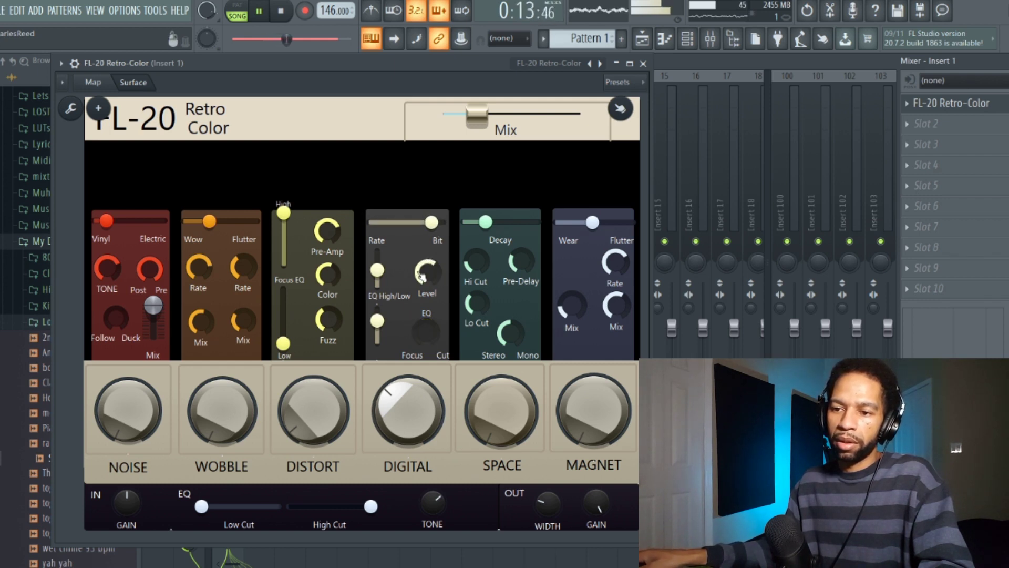
left_click_drag(377, 266, 377, 258)
left_click(284, 13)
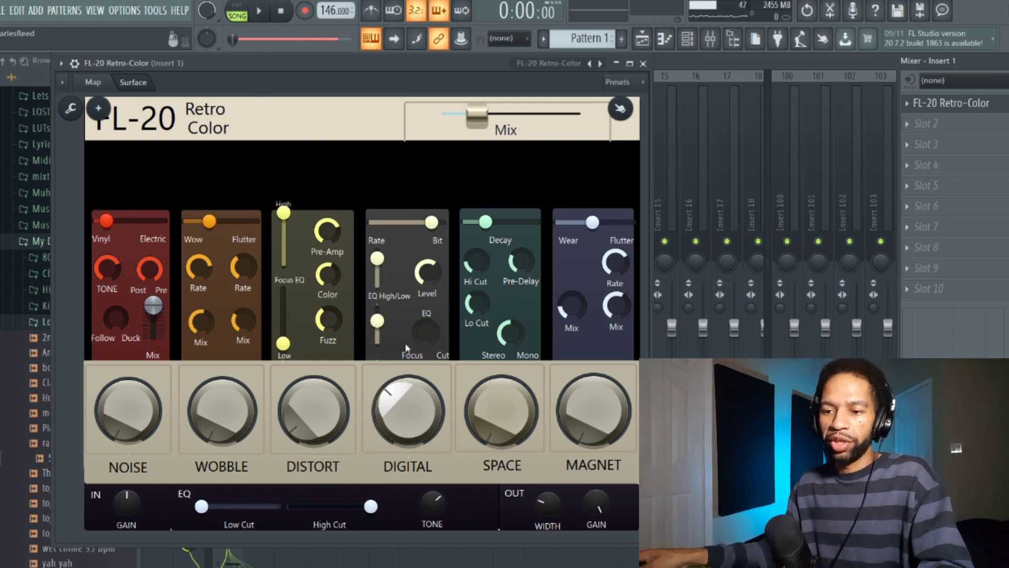
Step: Zero the DIGITAL amount, turn SPACE up on the playing loop, and adjust the overall Mix
mouse_move(395, 381)
left_mouse_down()
mouse_move(395, 404)
mouse_move(394, 382)
left_mouse_up()
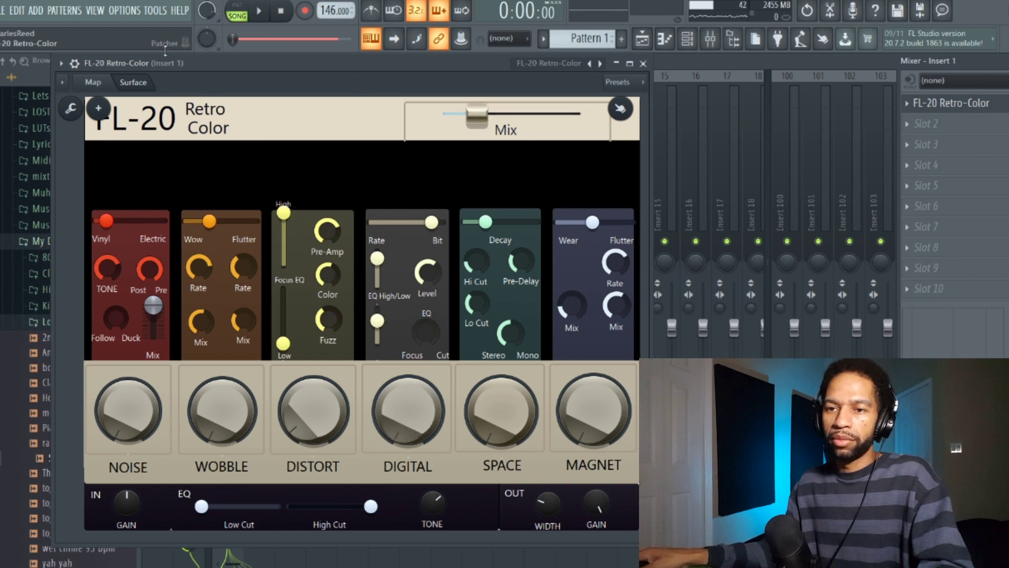
left_click(262, 12)
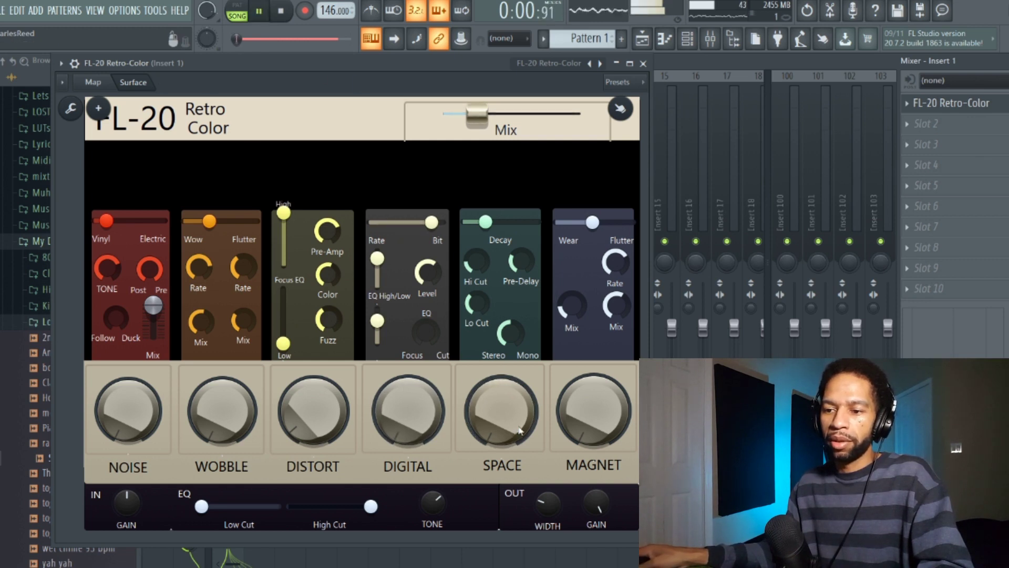
left_click_drag(501, 411, 501, 393)
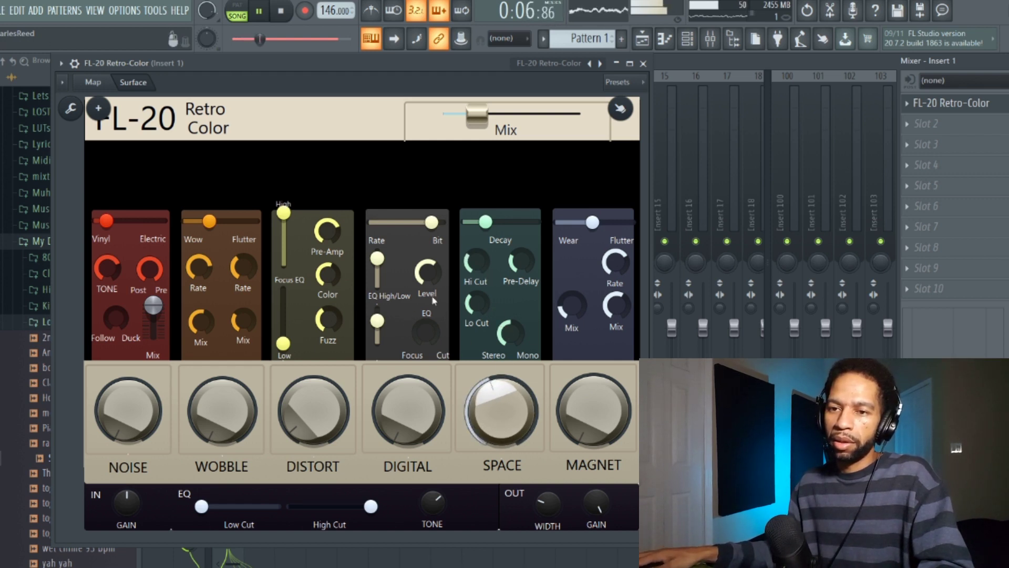
key("space")
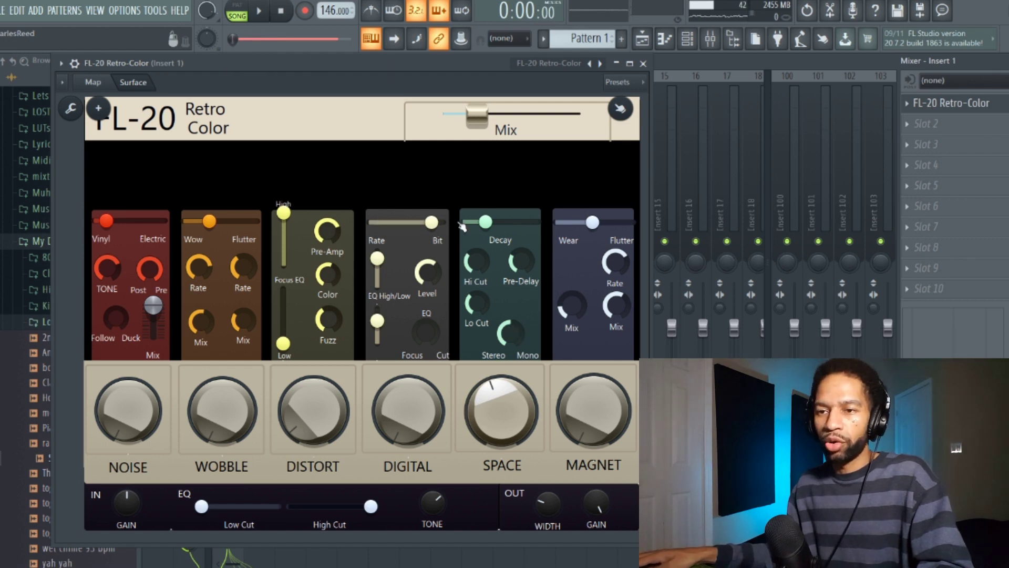
left_click(260, 11)
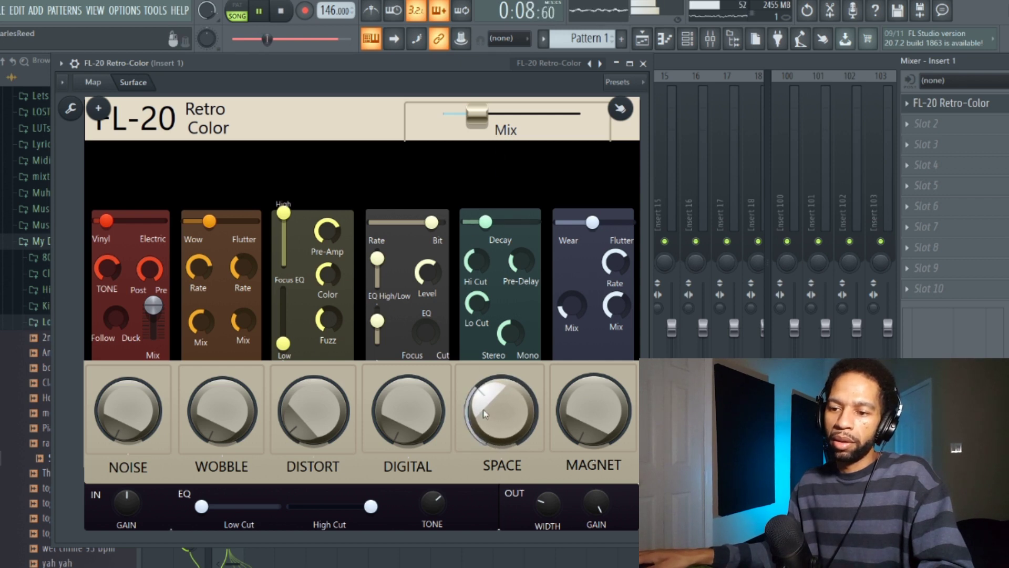
mouse_move(478, 113)
left_mouse_down()
mouse_move(520, 113)
mouse_move(470, 113)
left_mouse_up()
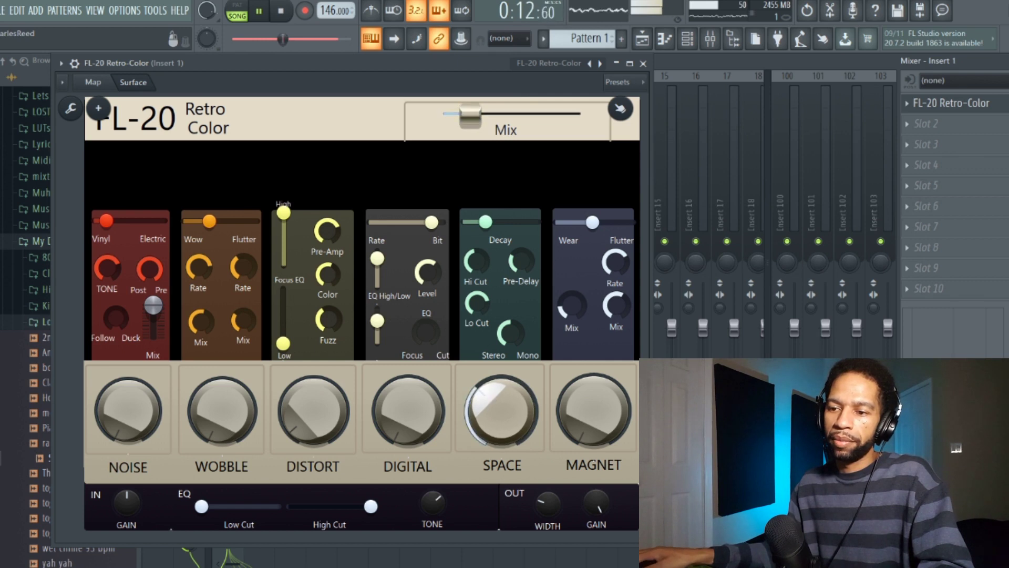
Step: Raise MAGNET to about one o'clock while the loop plays and increase the Wear section's Mix
key("space")
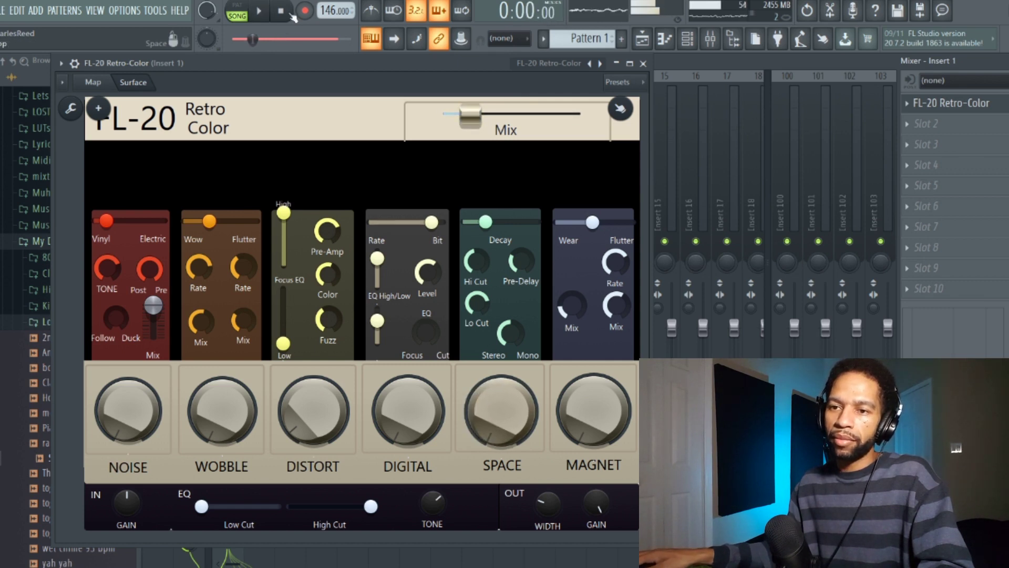
left_click_drag(594, 410, 594, 386)
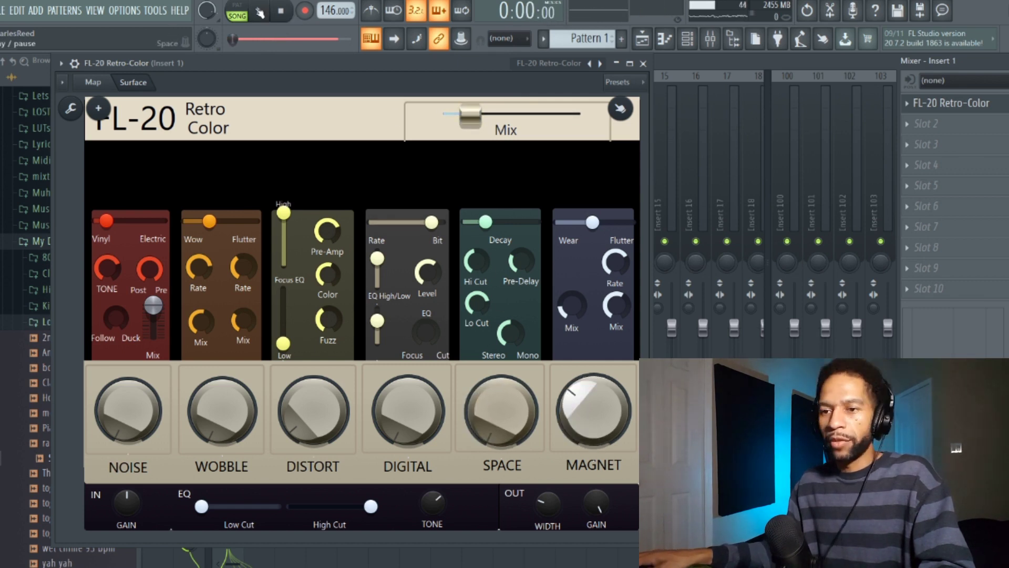
key("space")
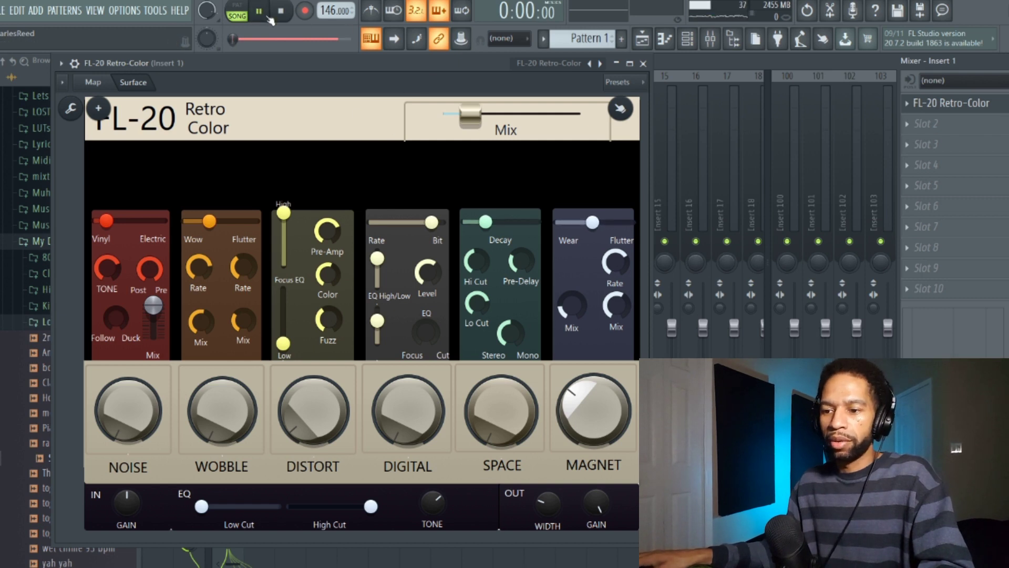
left_click_drag(594, 410, 574, 273)
left_click_drag(563, 312, 563, 289)
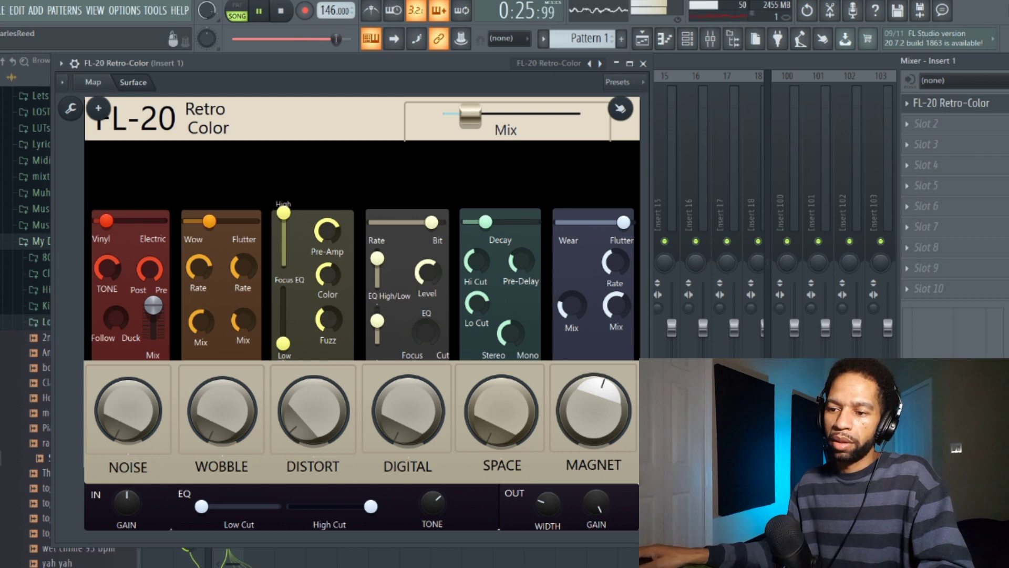
left_click(289, 13)
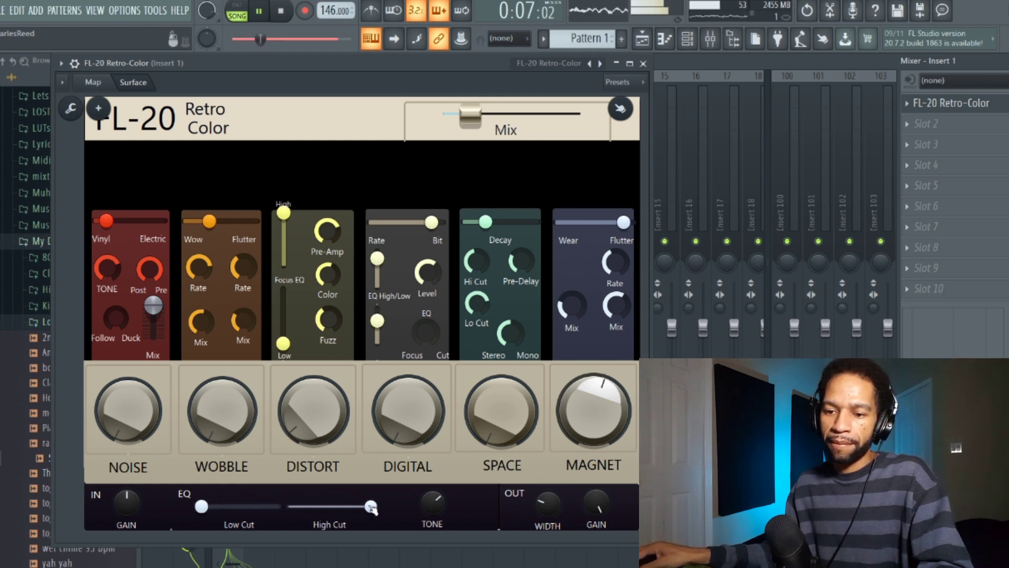
mouse_move(371, 508)
left_mouse_down()
mouse_move(287, 515)
mouse_move(364, 519)
left_mouse_up()
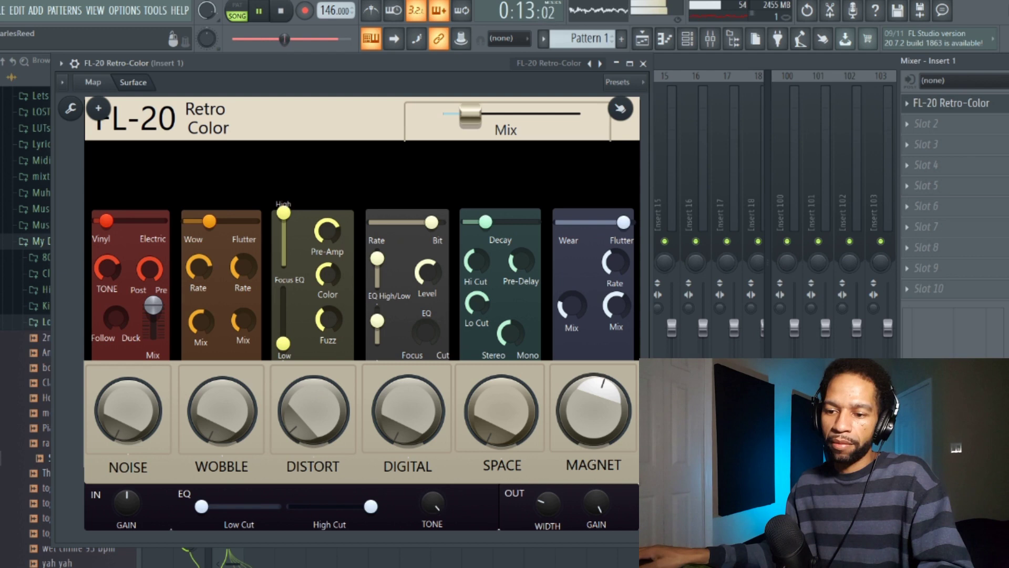
left_click_drag(433, 503, 433, 487)
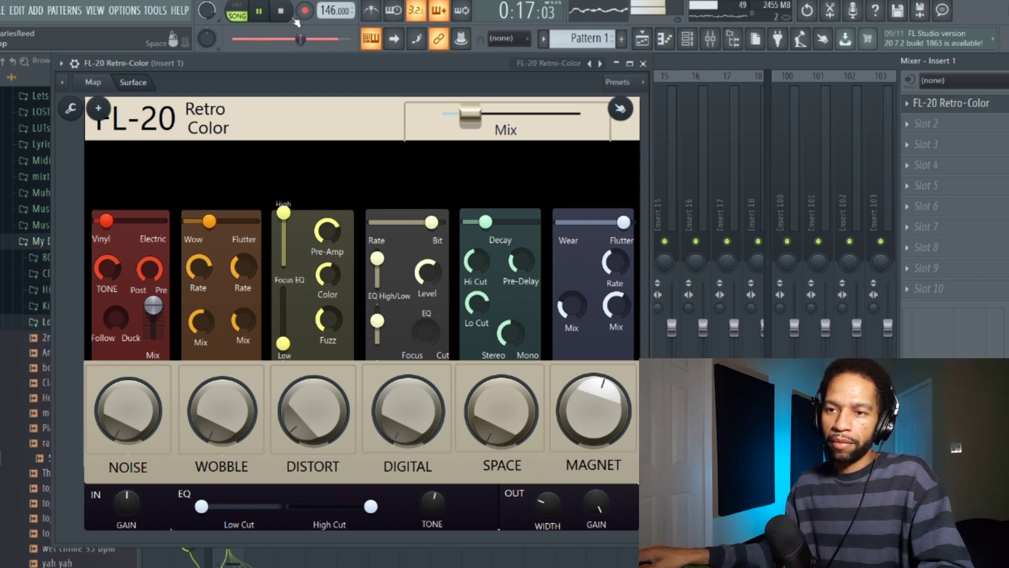
key("space")
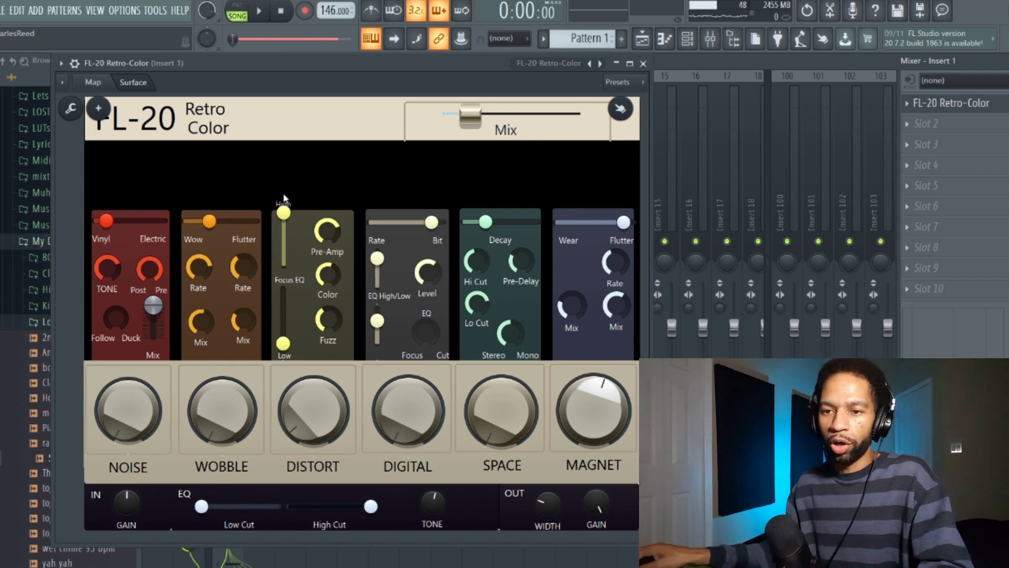
Step: Set low NOISE, WOBBLE, DISTORT, DIGITAL and SPACE amounts, play the loop, and nudge Mix up
left_click_drag(127, 410, 203, 468)
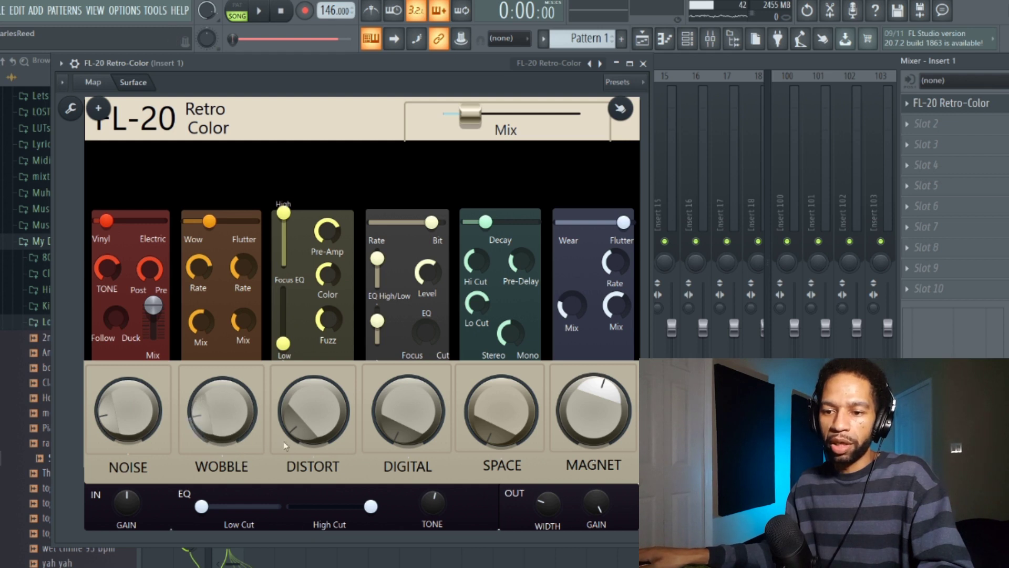
left_click_drag(313, 410, 313, 431)
left_click_drag(400, 408, 396, 413)
left_click_drag(494, 413, 481, 421)
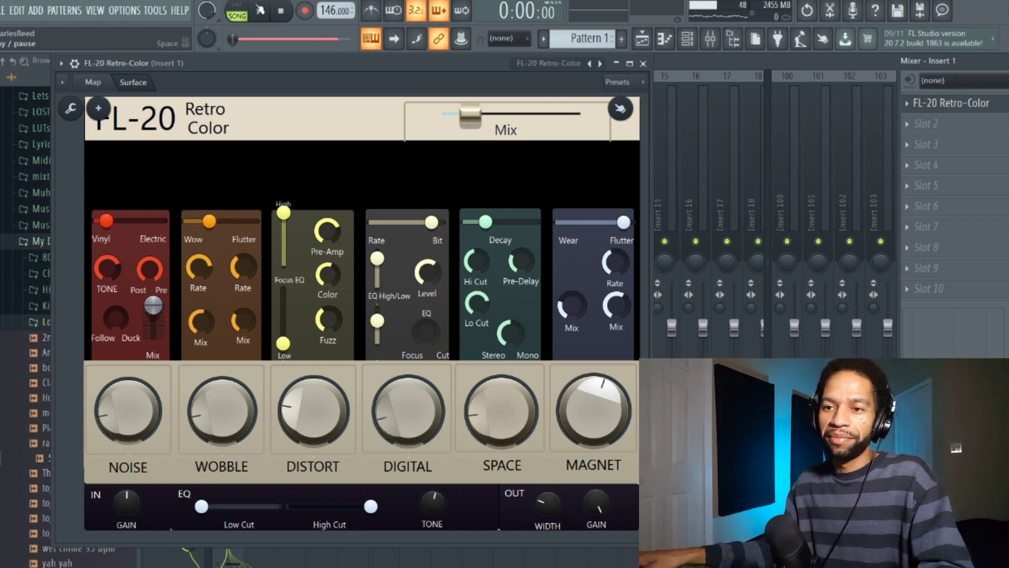
left_click(259, 10)
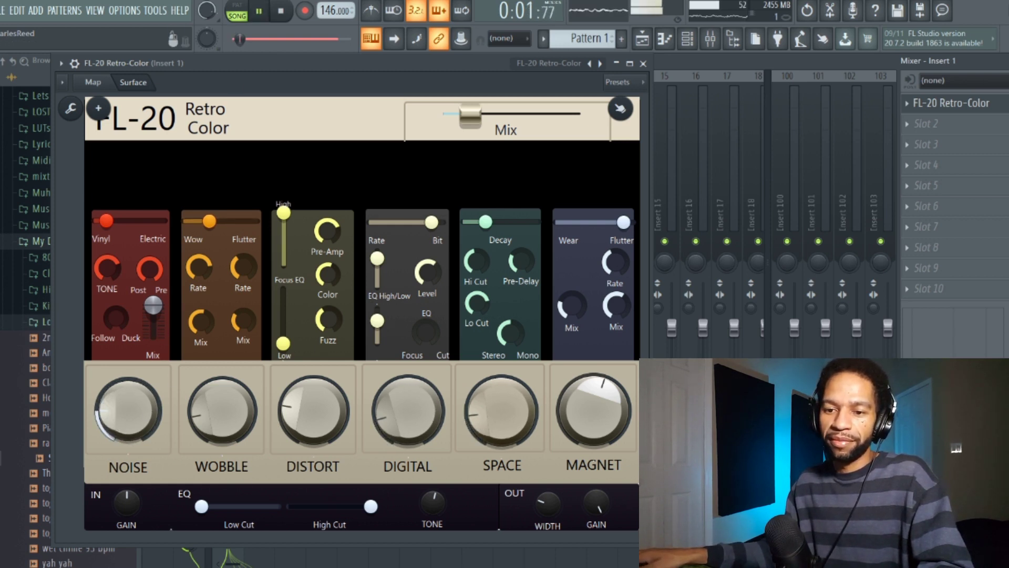
left_click_drag(471, 114, 493, 115)
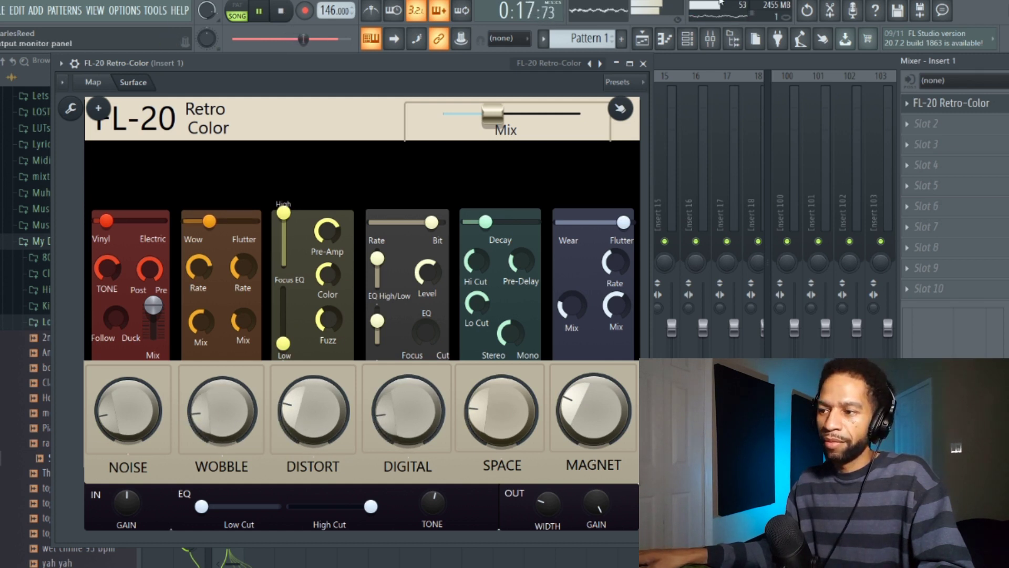
Step: Restart the loop from the beginning so it plays again
key("space")
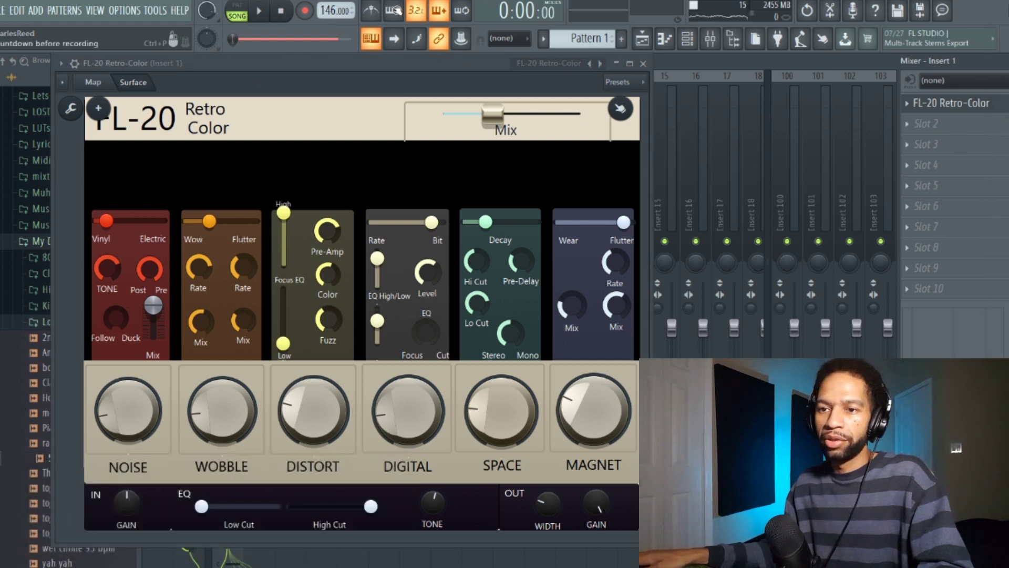
left_click(263, 12)
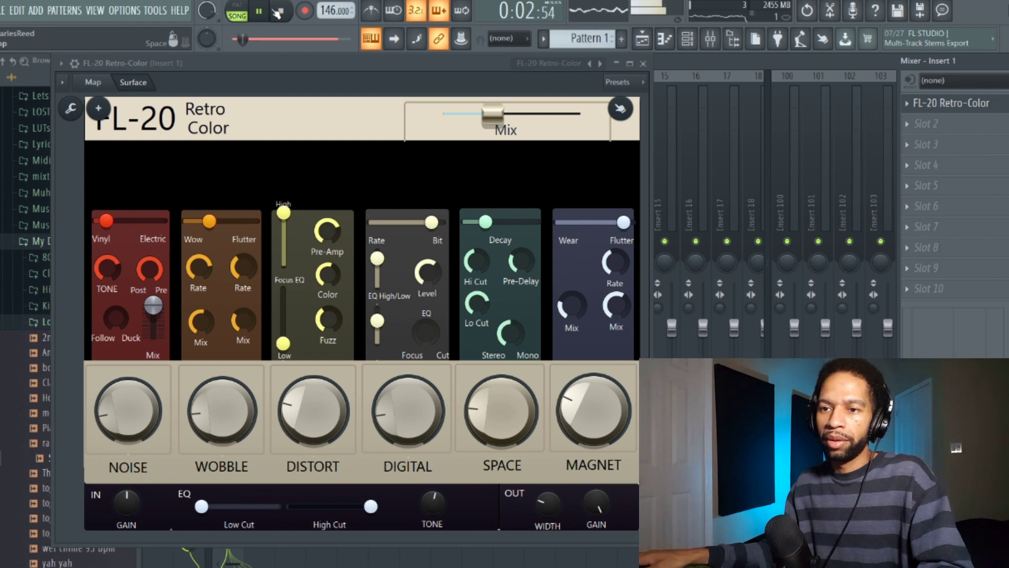
left_click(280, 12)
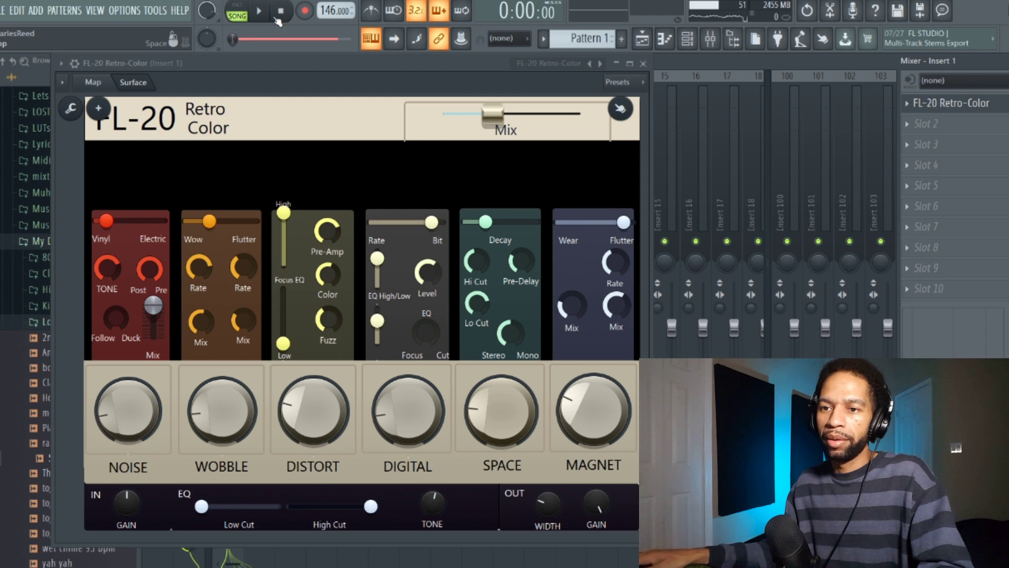
left_click(263, 12)
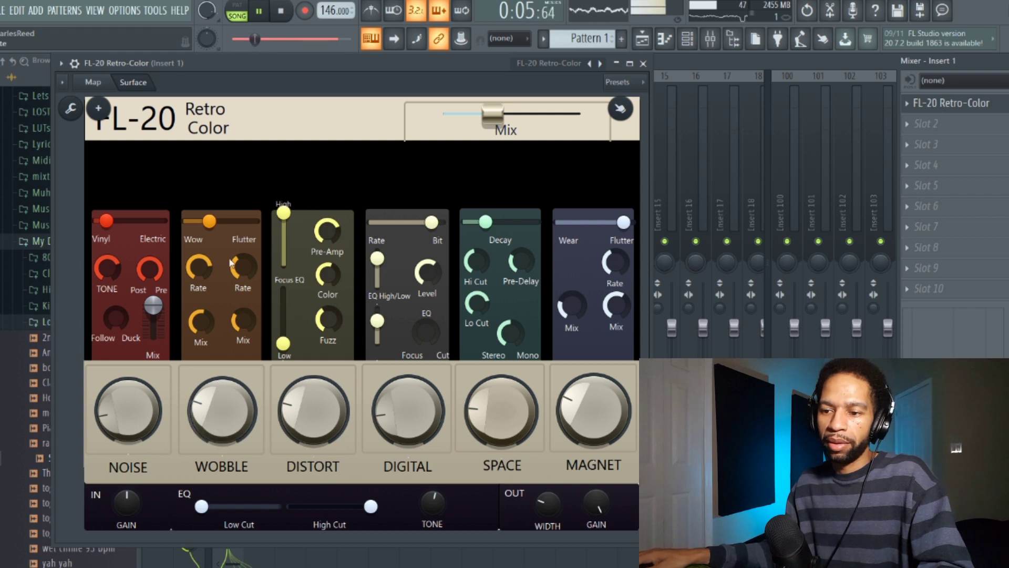
Step: Nudge FL-20's MAGNET to about one o'clock and push Mix past halfway, then stop playback
left_click_drag(593, 415, 593, 389)
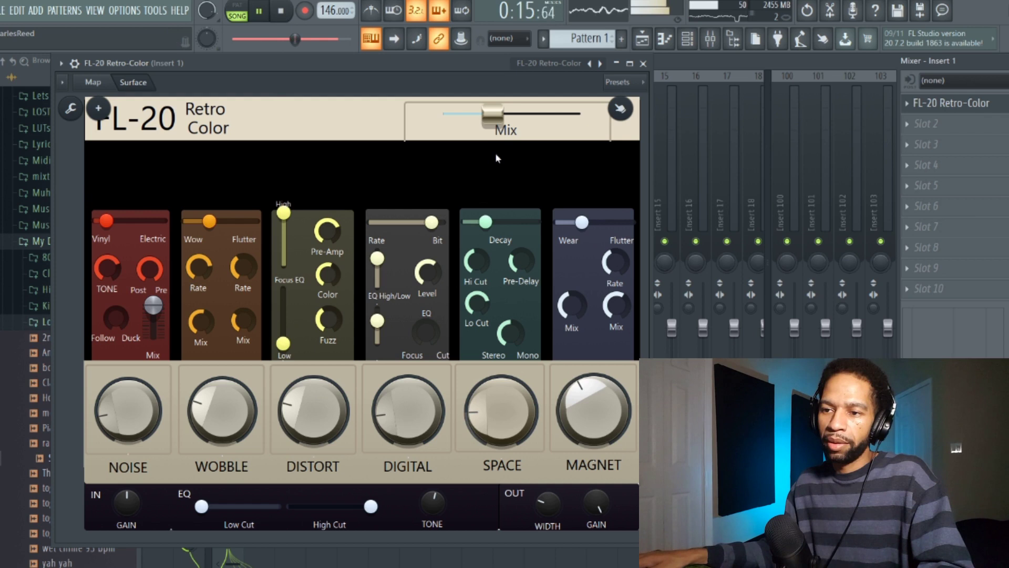
left_click_drag(493, 113, 514, 113)
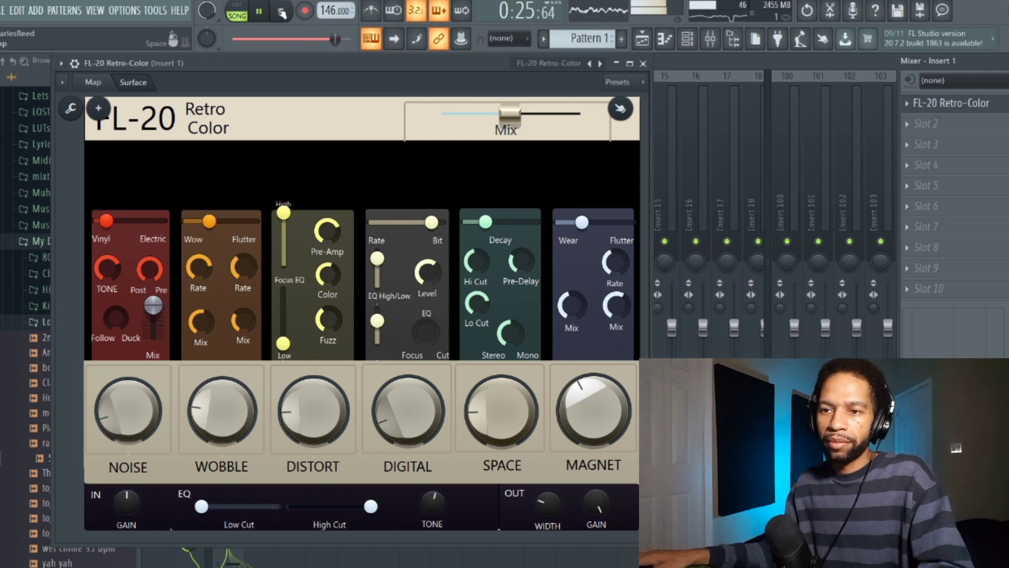
left_click(282, 15)
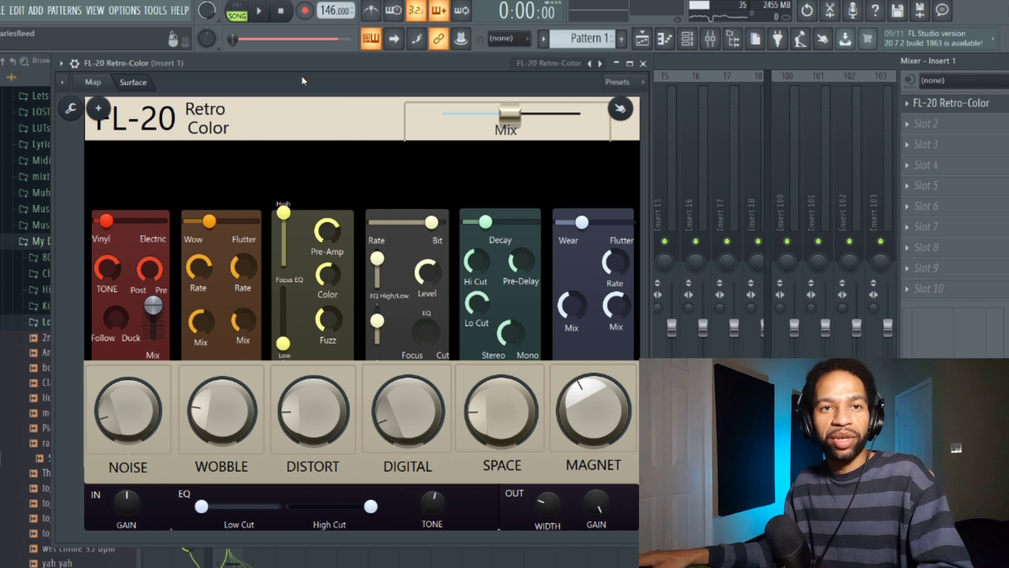
Step: Move the FL-20 Retro-Color window down and slightly right to reveal the playlist behind it
left_click_drag(304, 62, 314, 98)
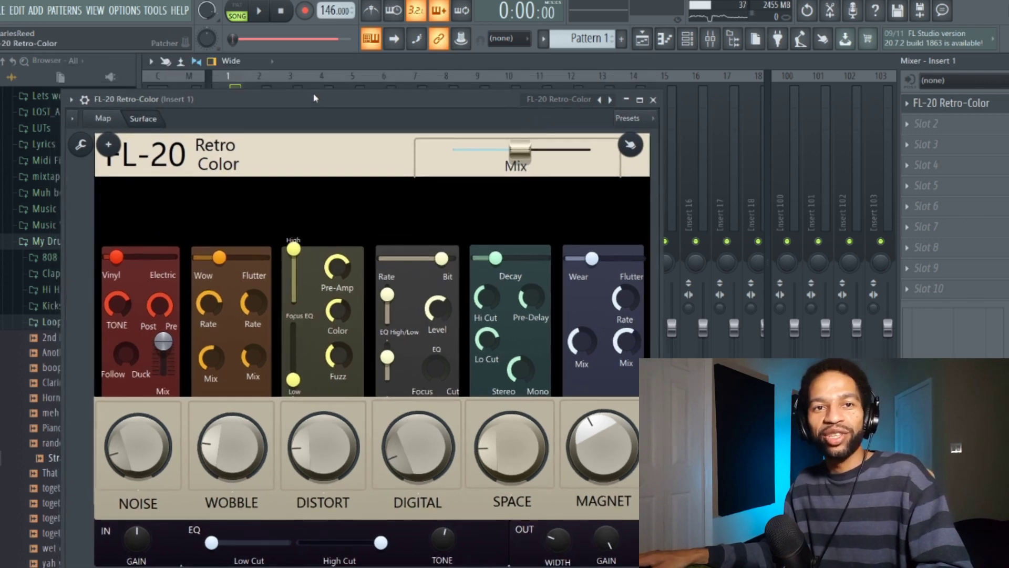